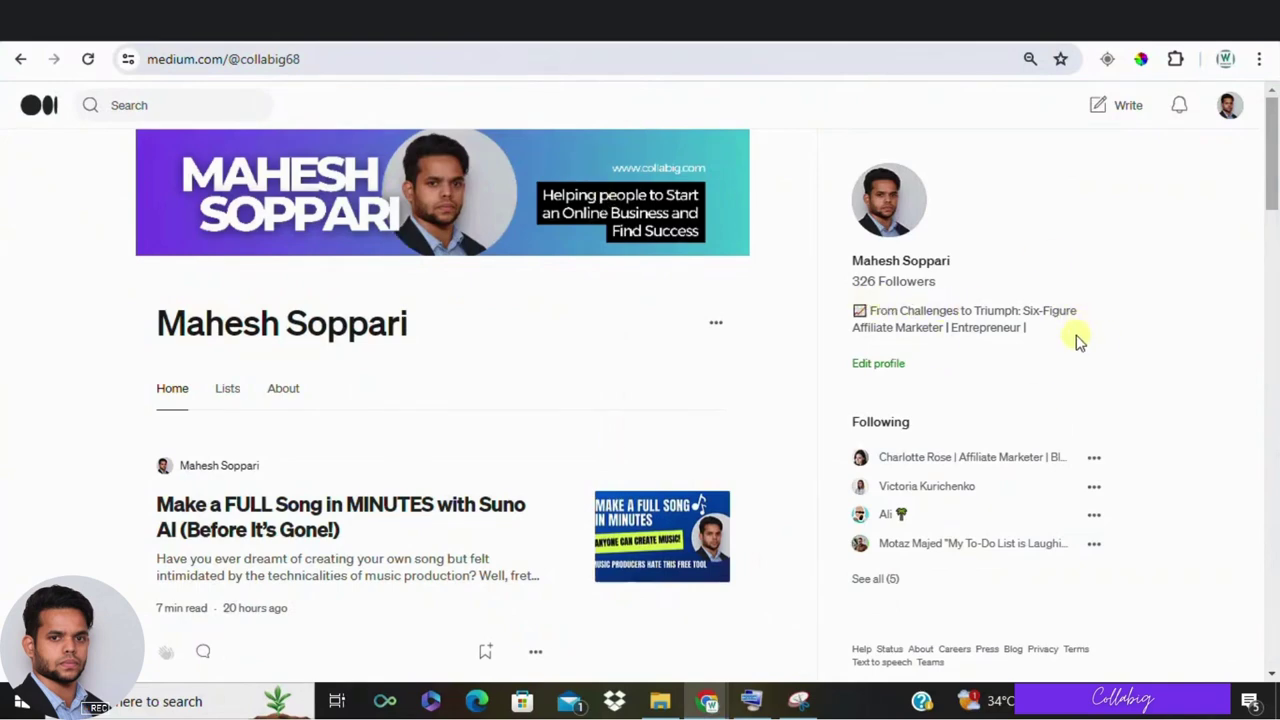
# Scroll the current page, then bring up the Gemini chat and browse its long-tail keyword list.
pyautogui.scroll(-3, 1066, 350)
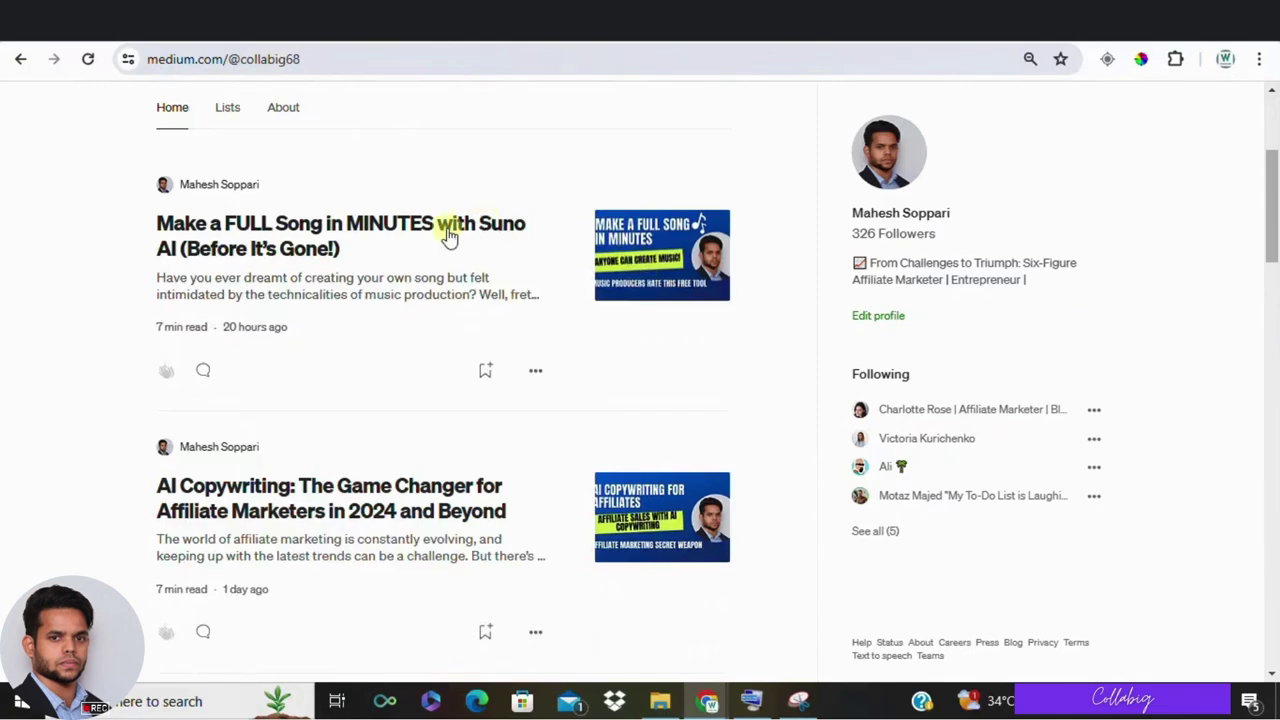
pyautogui.scroll(-4, 375, 225)
pyautogui.scroll(-8, 378, 228)
pyautogui.scroll(-4, 372, 235)
pyautogui.scroll(18, 358, 290)
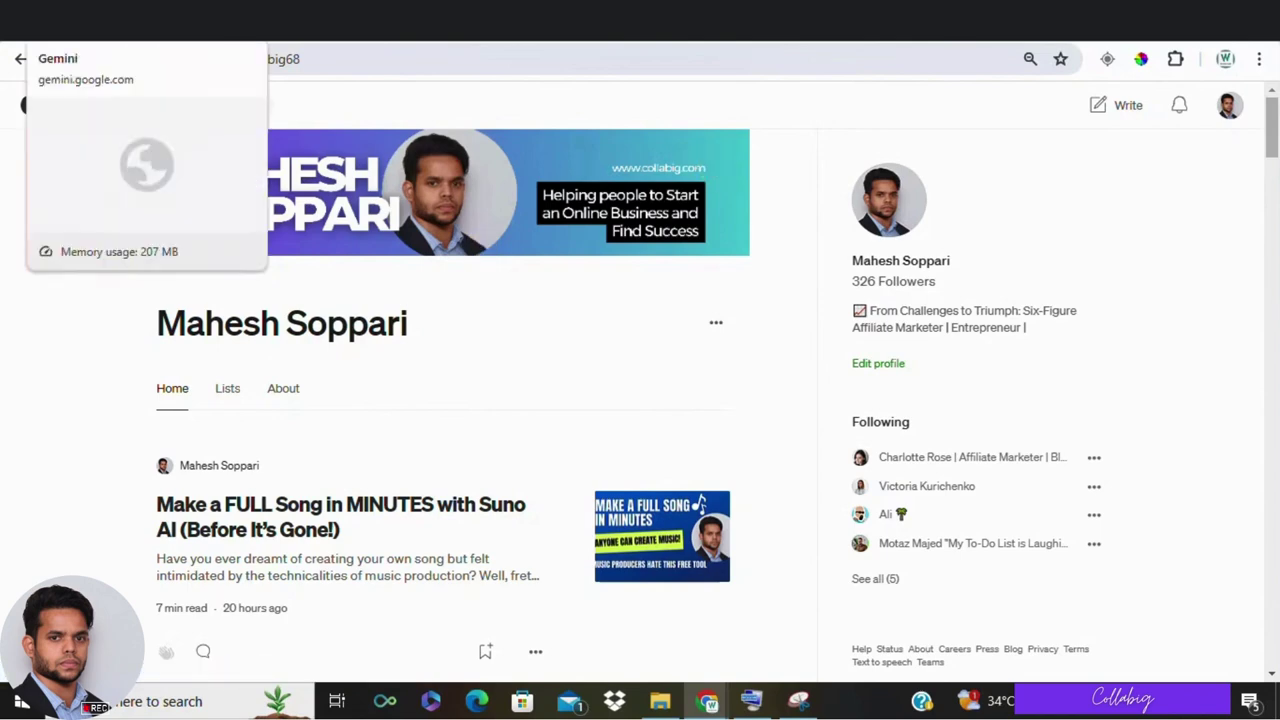
pyautogui.click(100, 22)
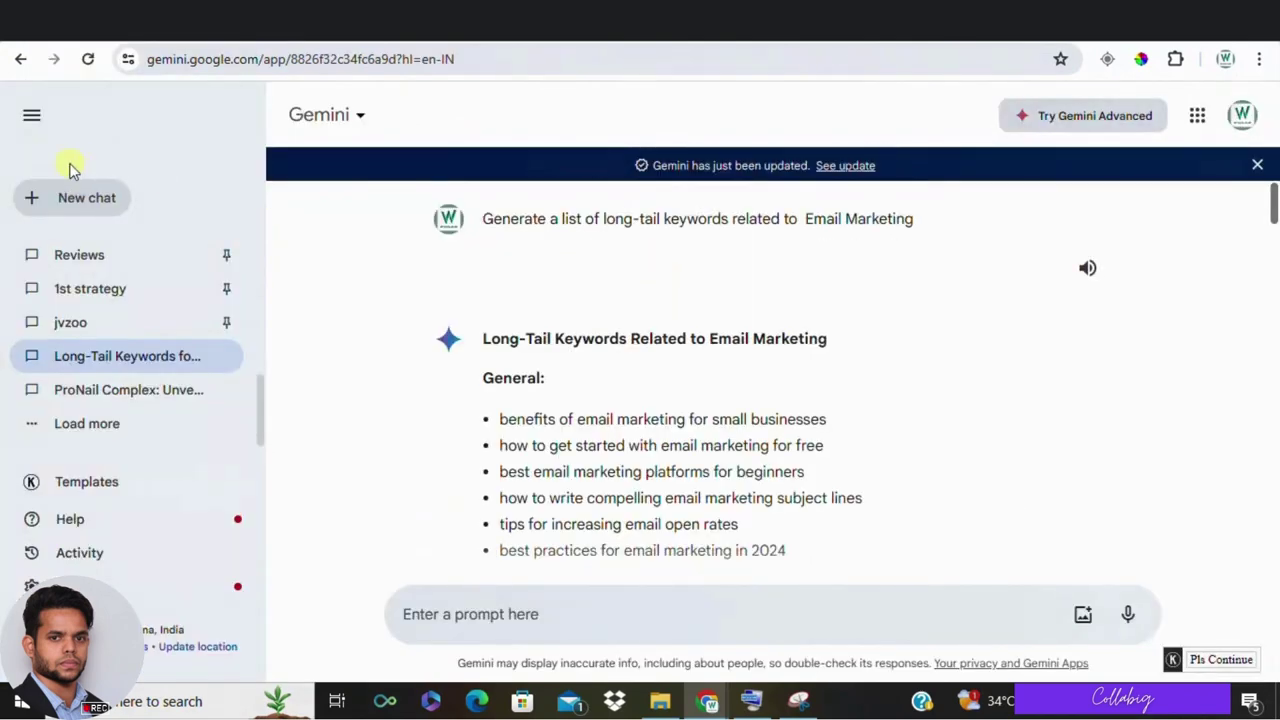
pyautogui.scroll(-10, 620, 283)
pyautogui.scroll(10, 605, 333)
# Switch to collabig.com and scroll down to the 3-Step Internet Formula and $2,488 bonus.
pyautogui.hotkey('ctrl', 'Tab')
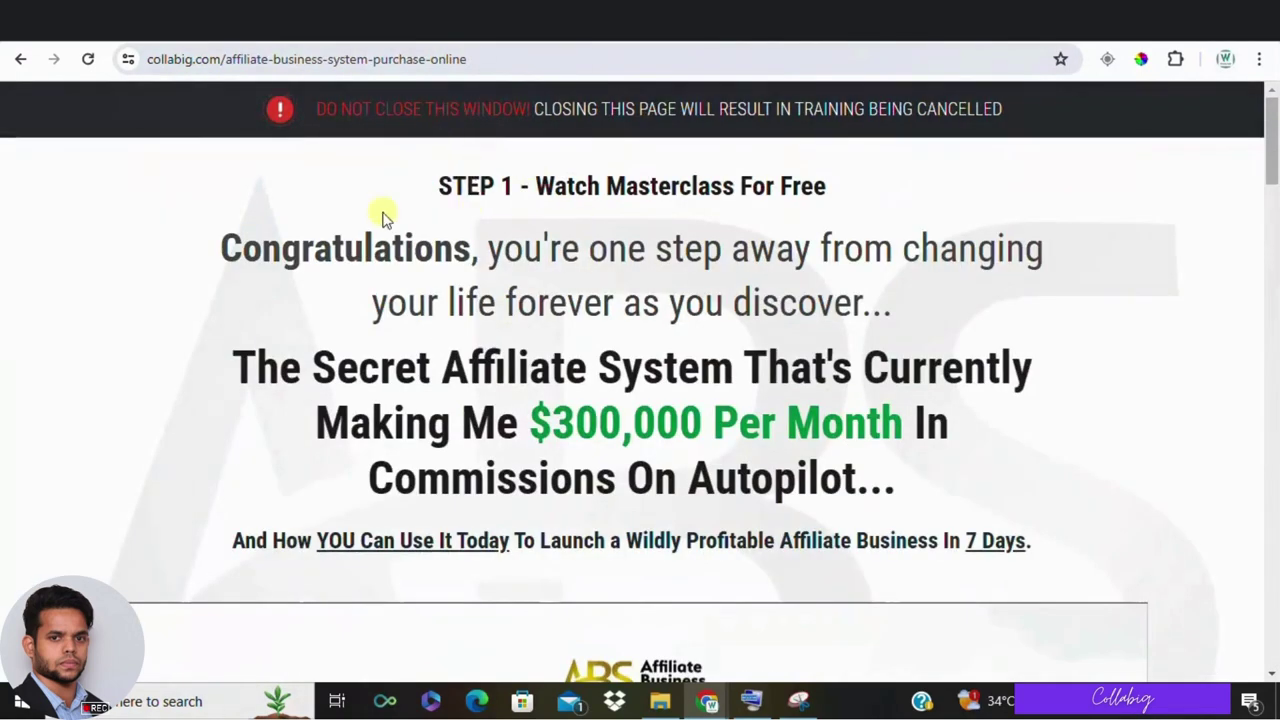
pyautogui.scroll(-5, 590, 290)
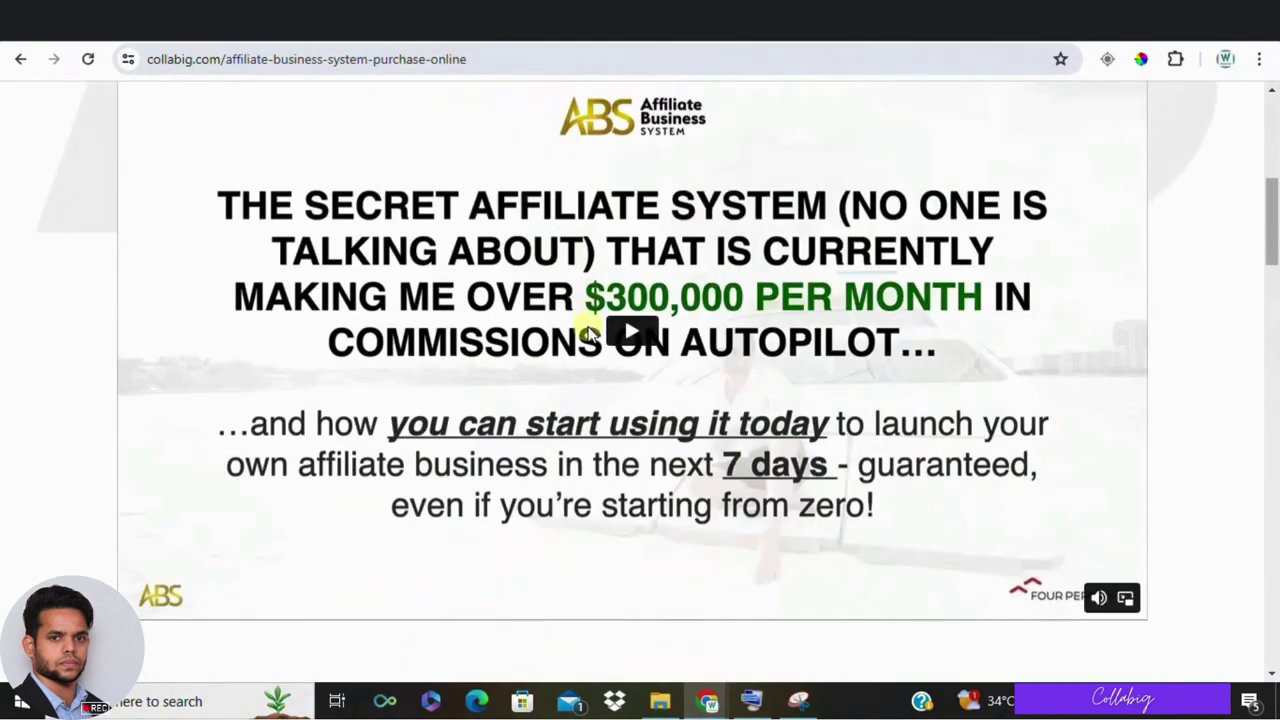
pyautogui.scroll(-5, 588, 338)
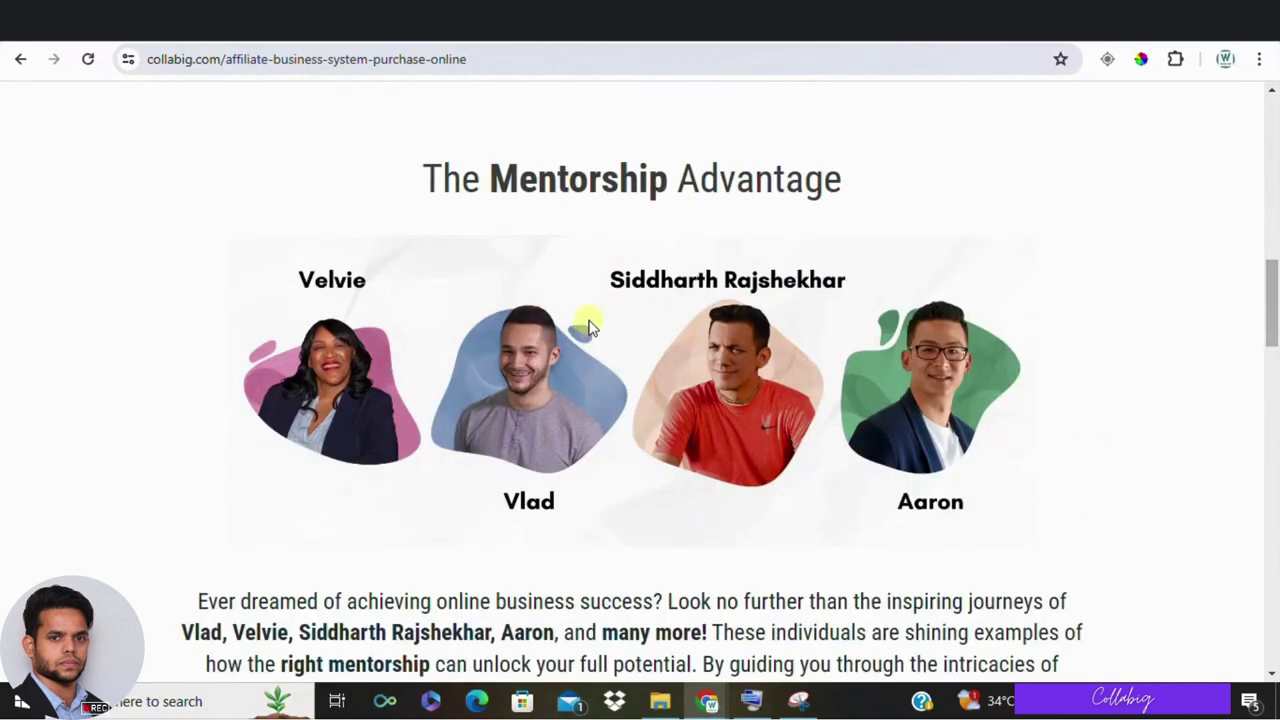
pyautogui.scroll(-12, 590, 310)
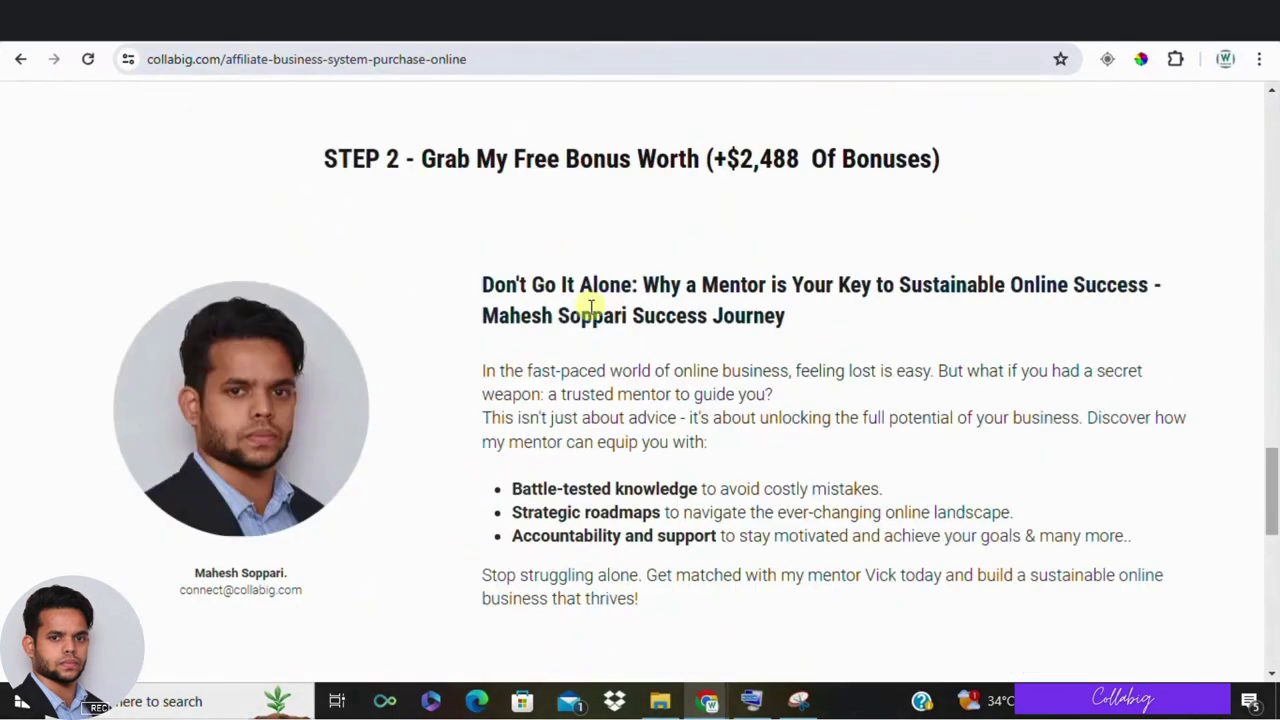
pyautogui.scroll(-6, 591, 308)
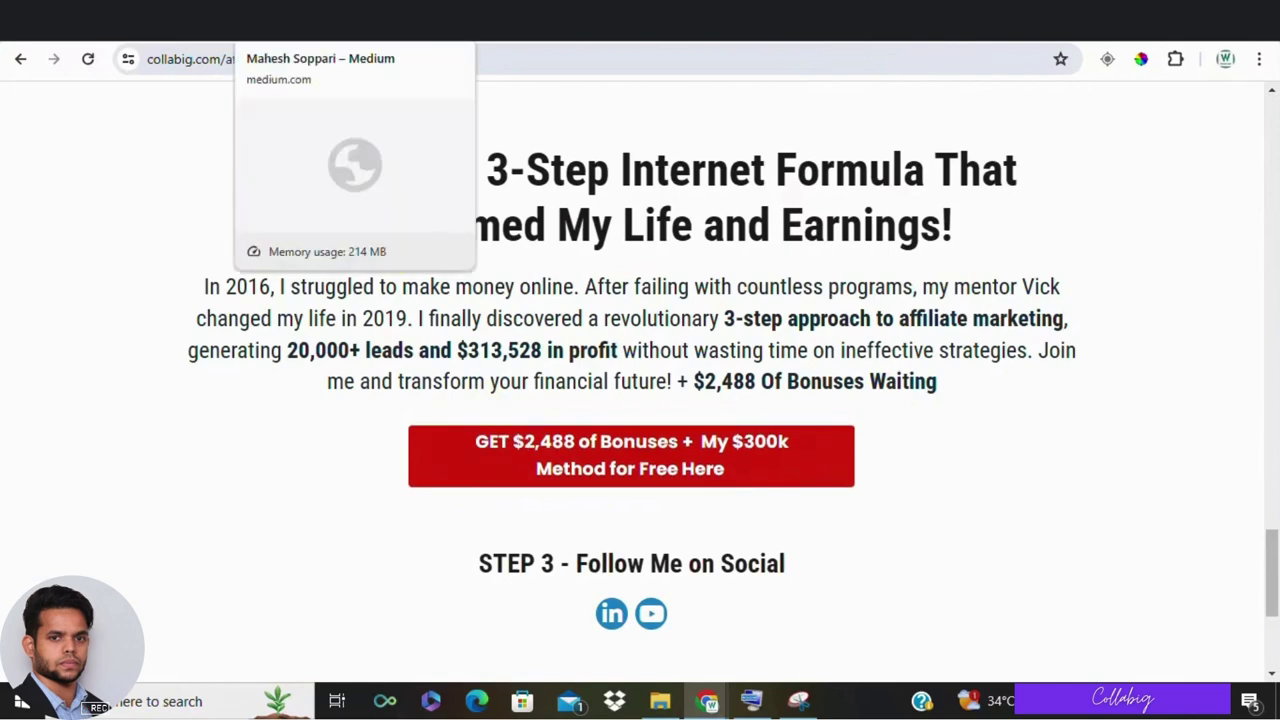
# Go back to the Medium tab and scroll through the story stats page.
pyautogui.click(380, 40)
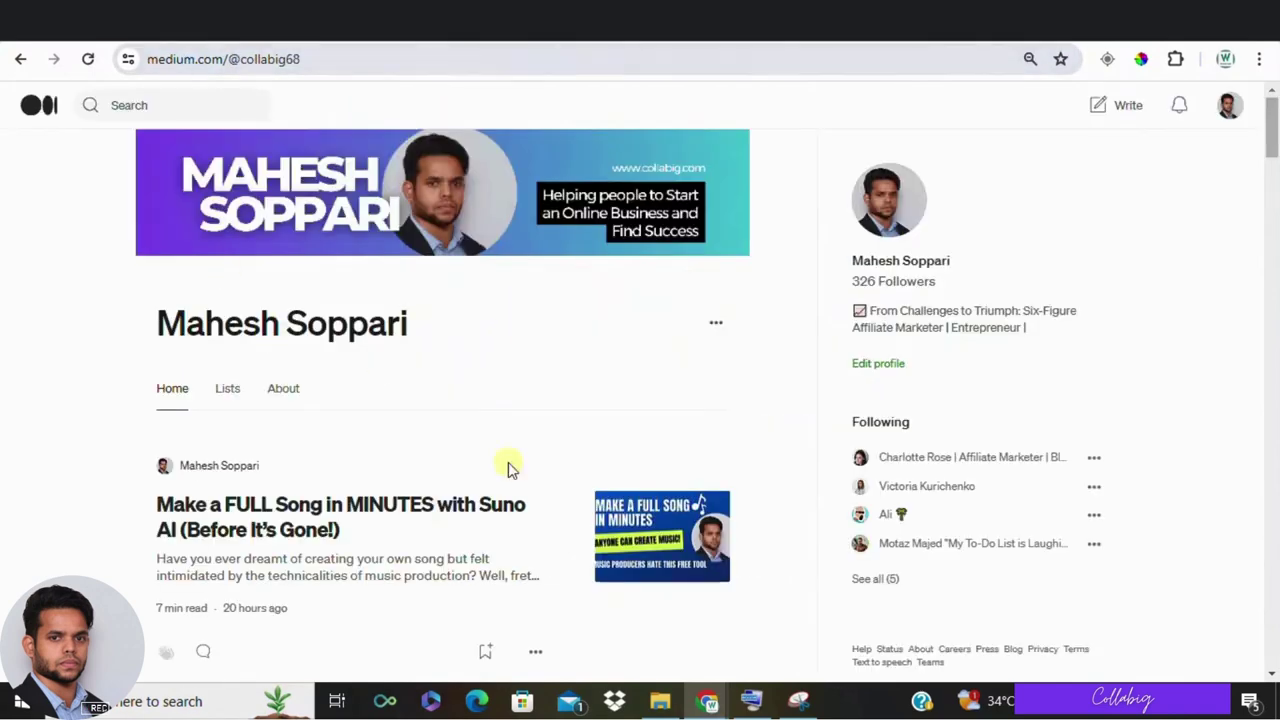
pyautogui.scroll(-1, 505, 410)
pyautogui.scroll(-2, 502, 405)
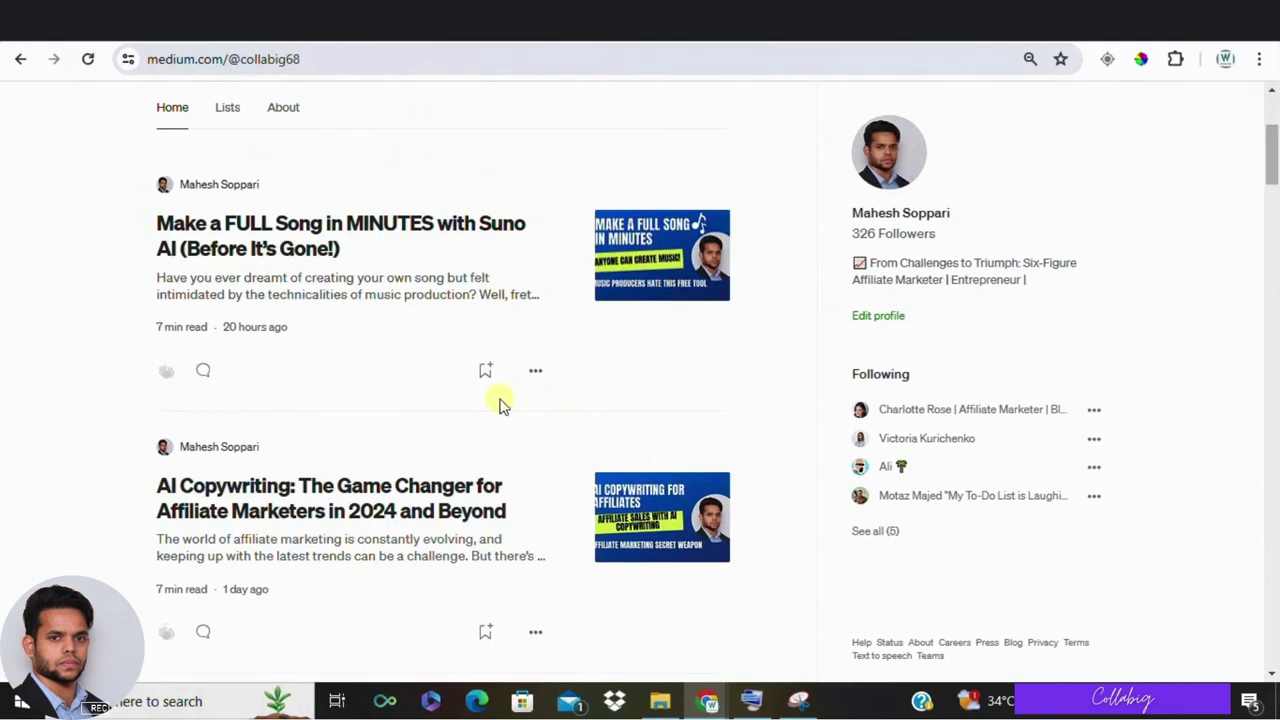
pyautogui.scroll(-8, 263, 537)
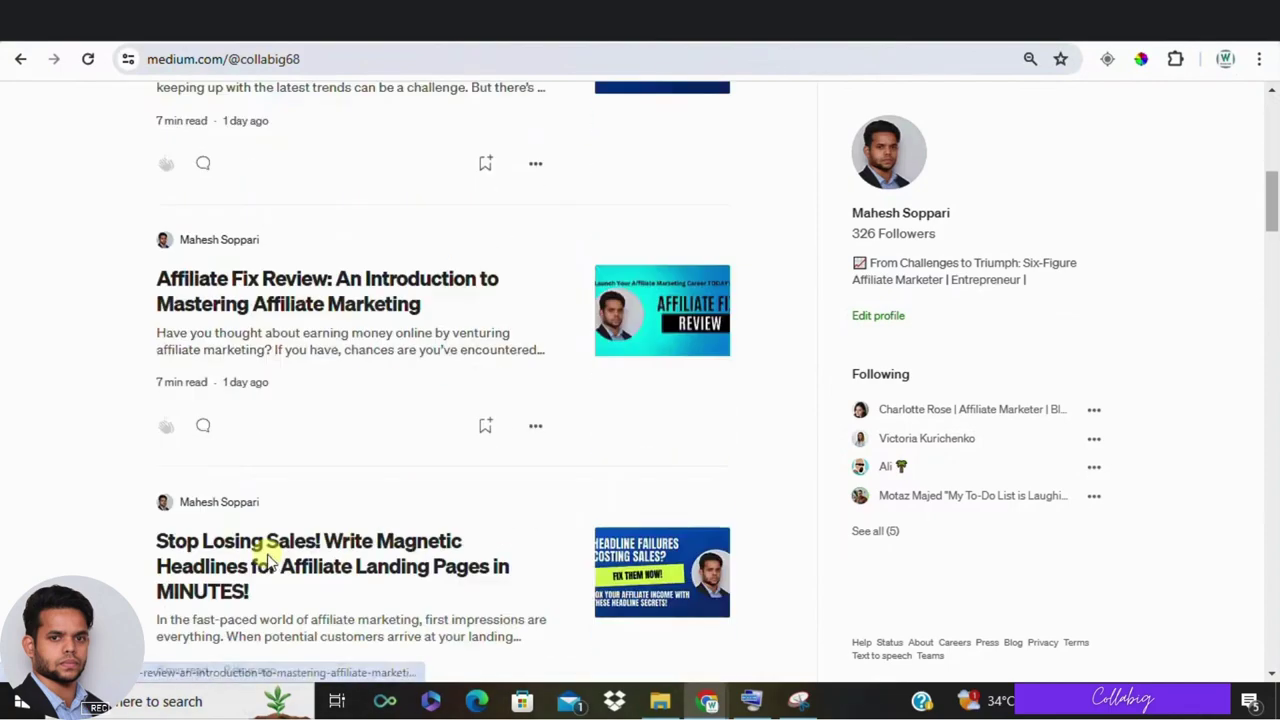
pyautogui.scroll(-3, 272, 560)
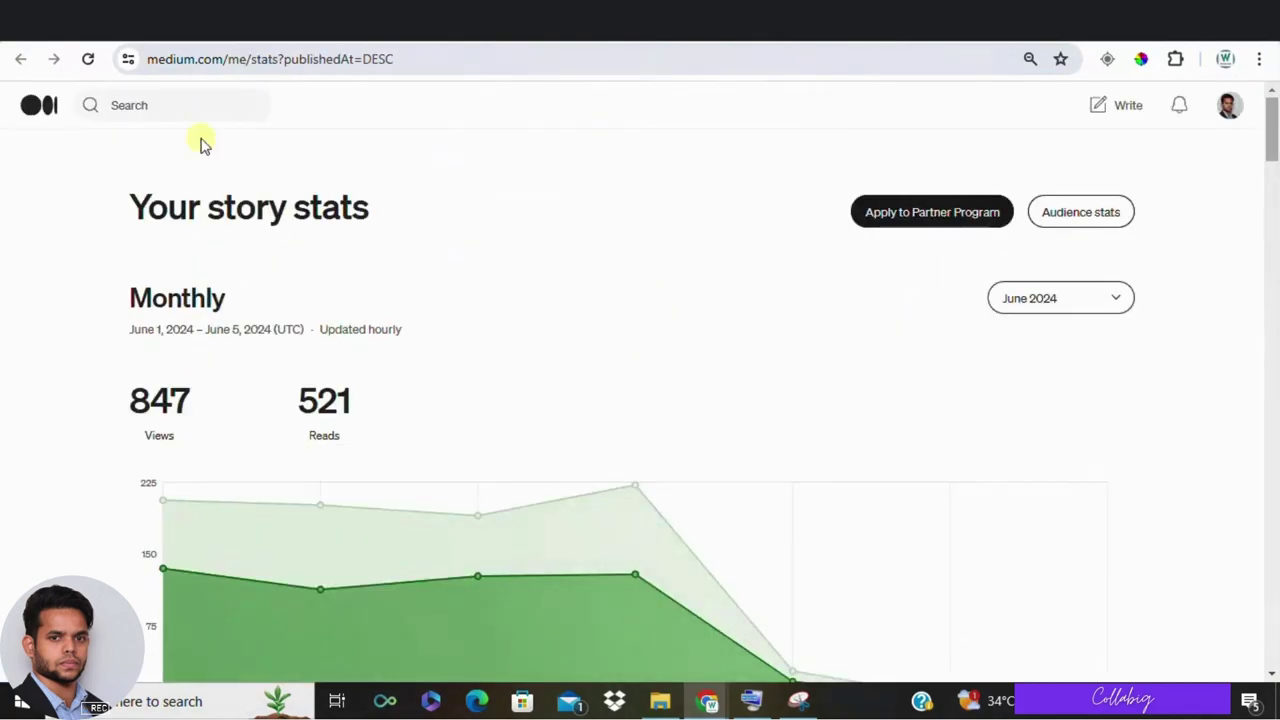
pyautogui.scroll(-2, 323, 435)
pyautogui.moveTo(323, 435)
pyautogui.scroll(1, 1000, 405)
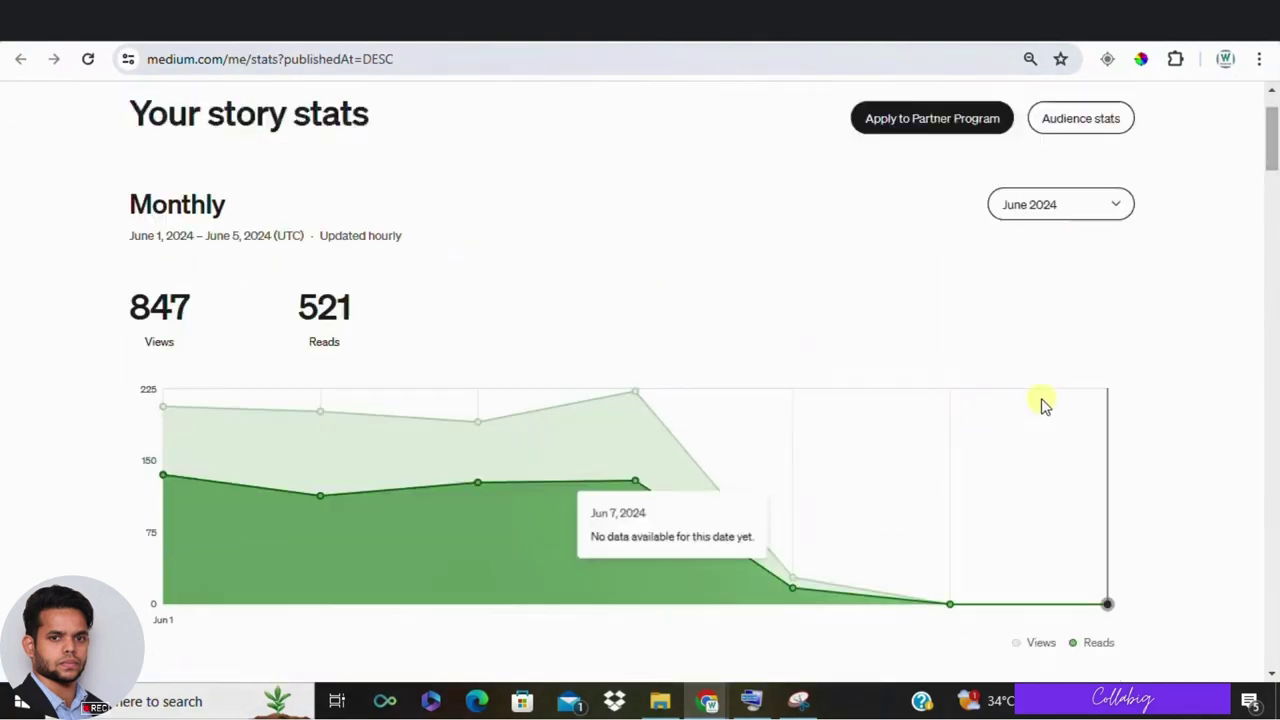
# Show the May 2024 stats (6.7K views, 4.3K reads), then return to the Gemini chat.
pyautogui.click(1122, 203)
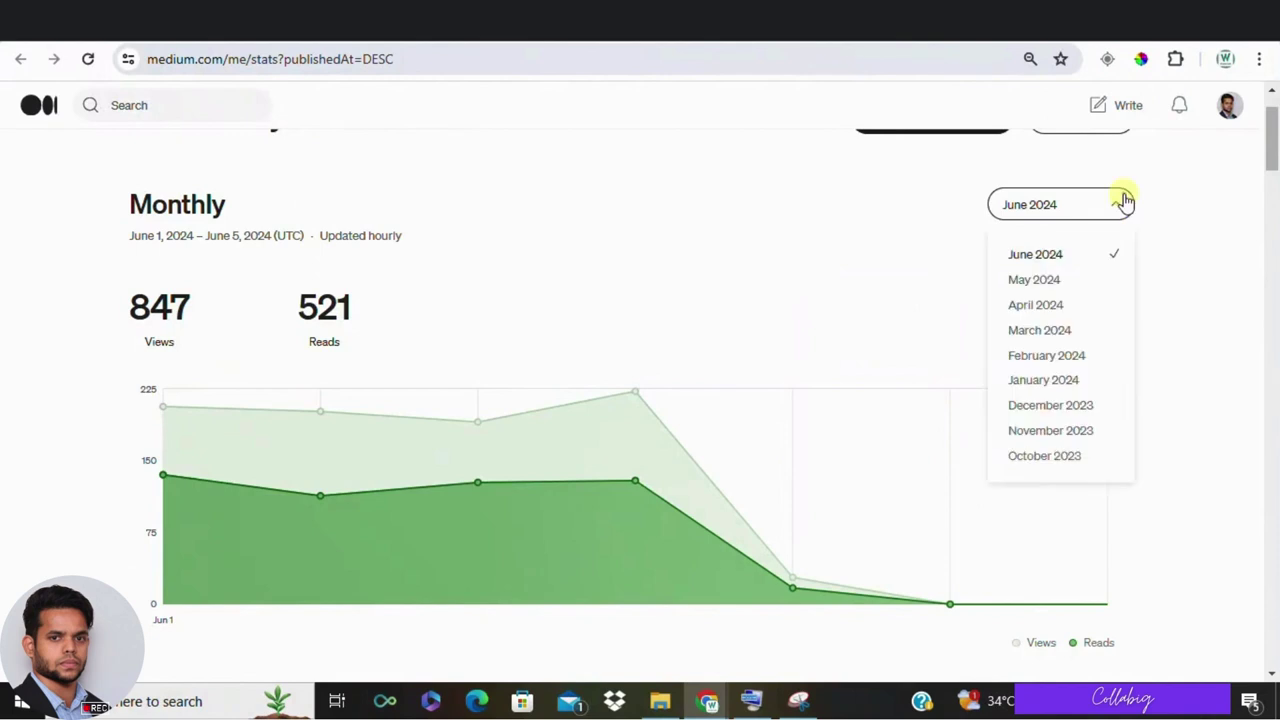
pyautogui.click(1020, 285)
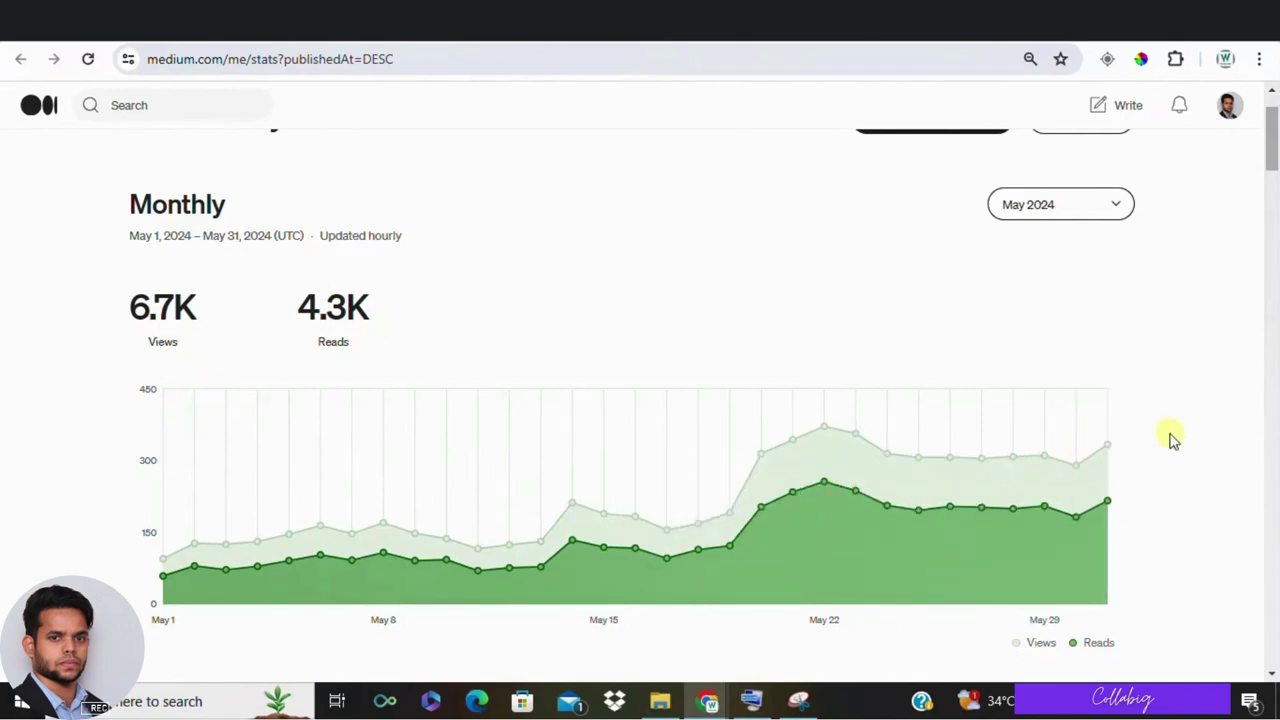
pyautogui.scroll(1, 1165, 444)
pyautogui.scroll(-4, 1165, 444)
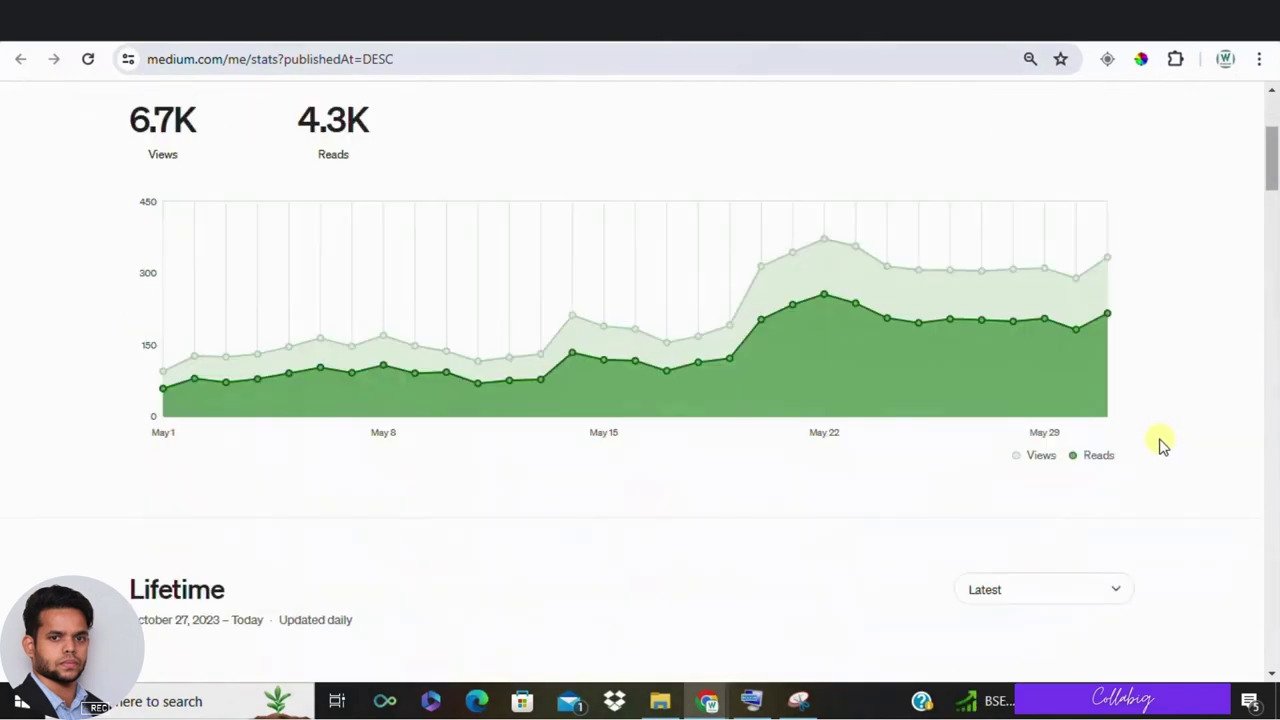
pyautogui.scroll(3, 1160, 445)
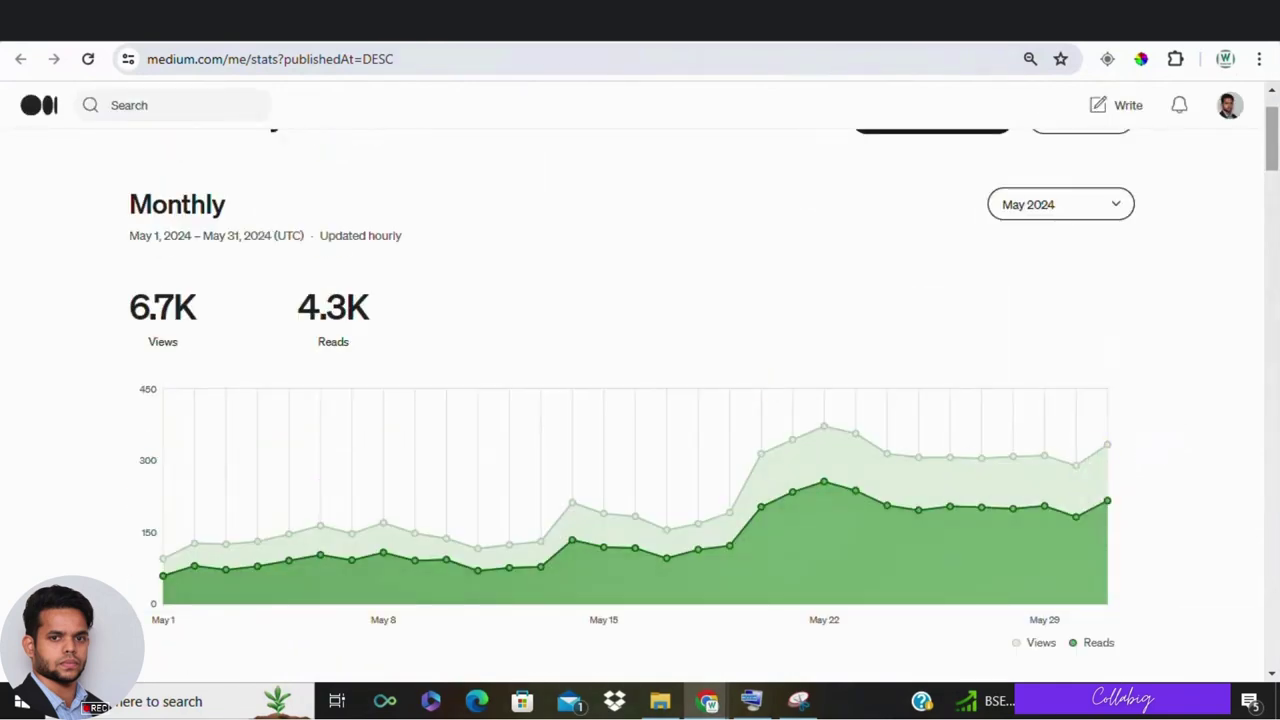
pyautogui.hotkey('ctrl', 'Tab')
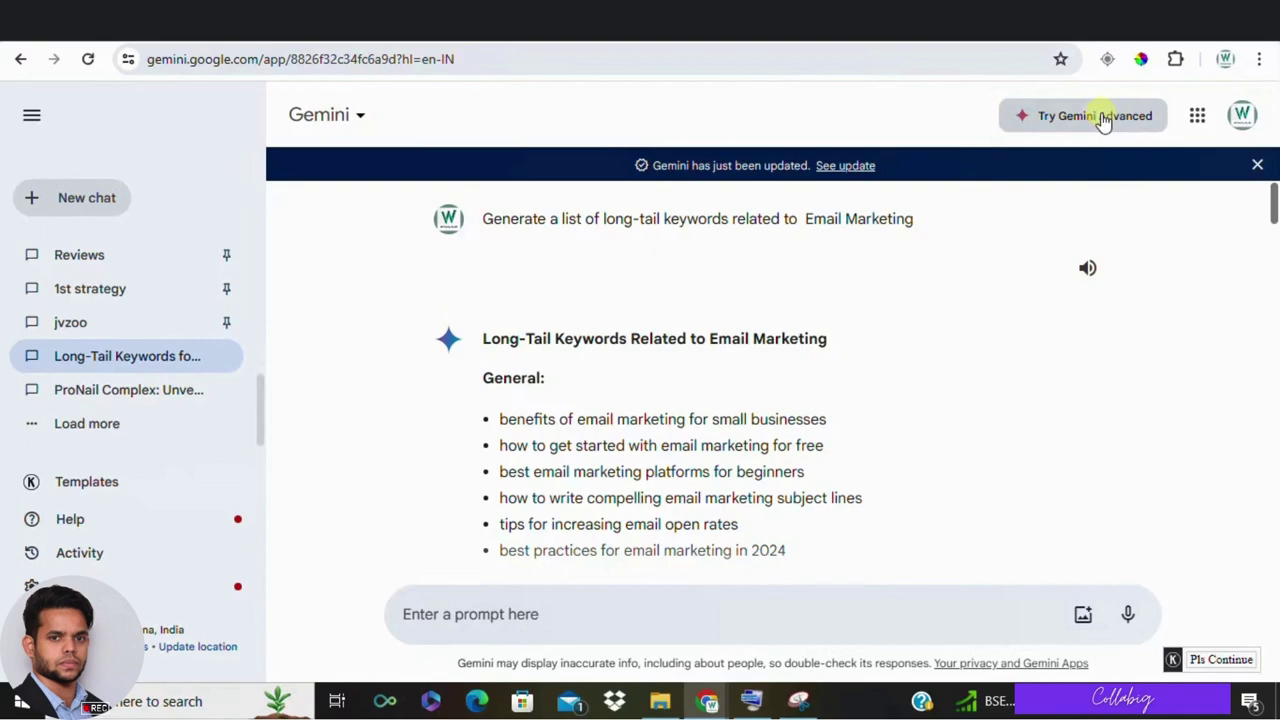
# Switch to the Digistore24 site and scroll through its homepage.
pyautogui.click(700, 20)
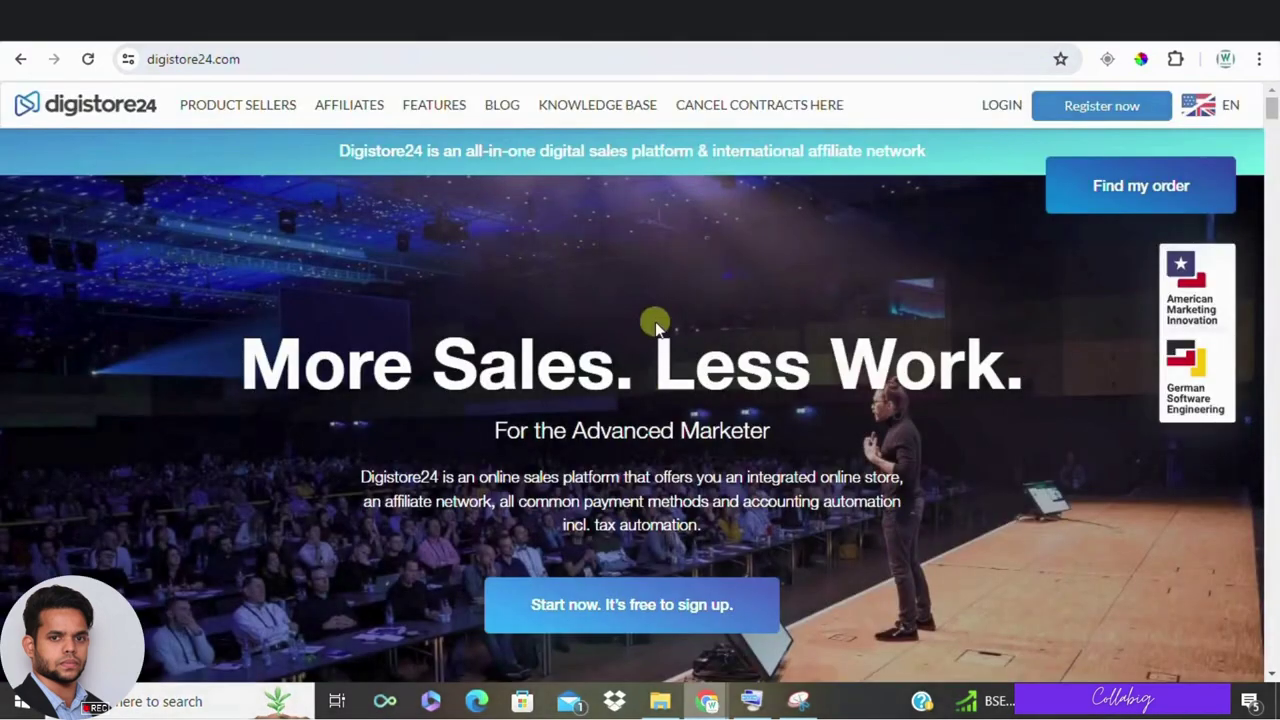
pyautogui.scroll(-5, 372, 408)
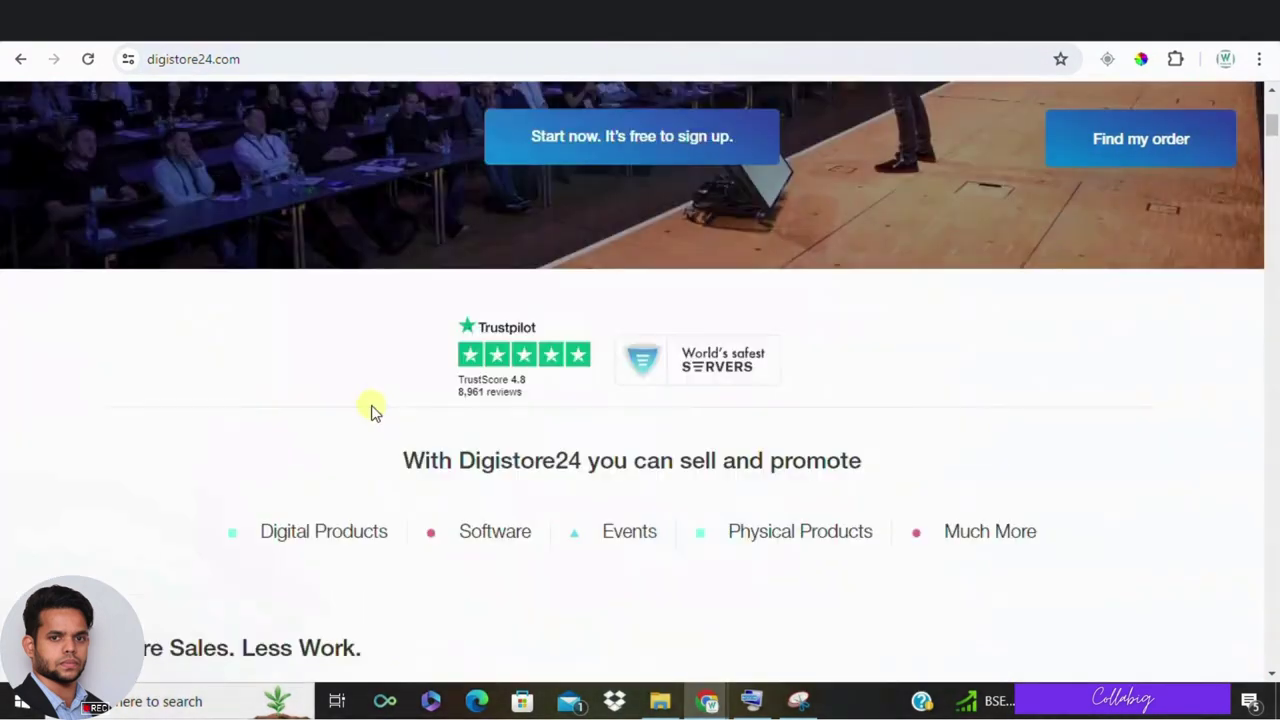
pyautogui.scroll(-2, 372, 408)
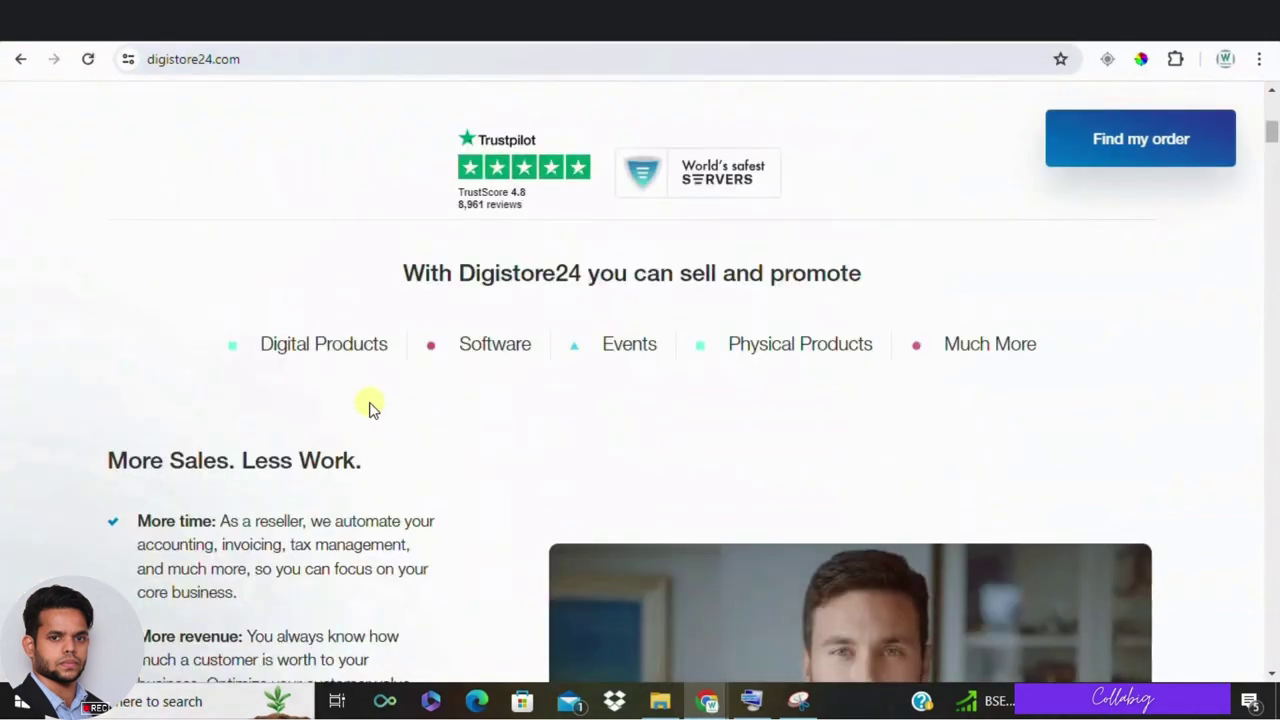
pyautogui.scroll(-3, 371, 409)
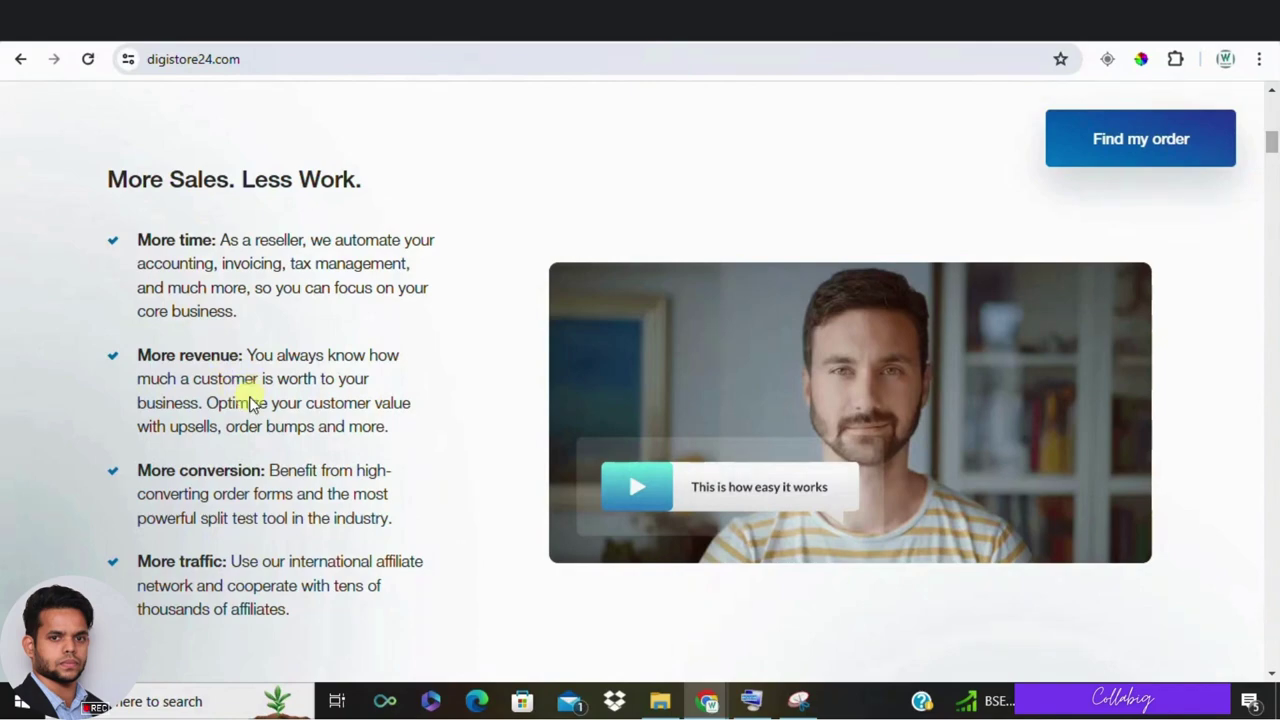
pyautogui.scroll(5, 257, 400)
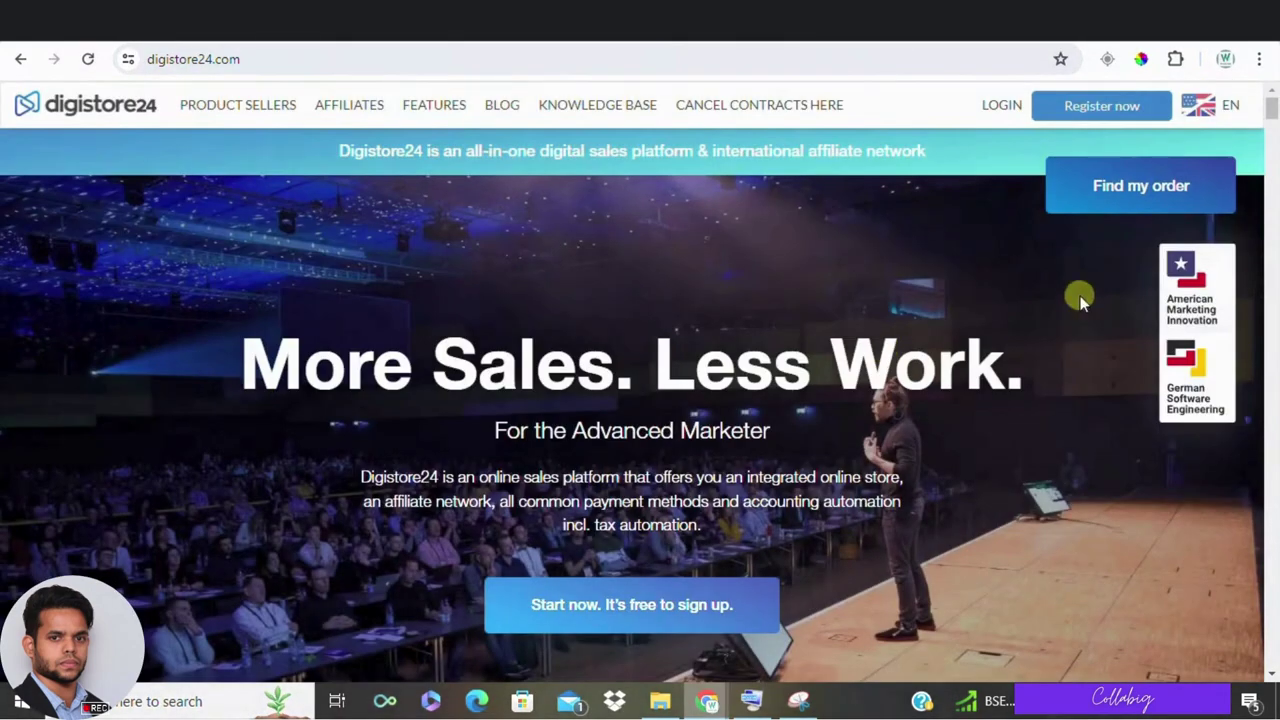
# Open the Digistore24 sign-up form, look it over, then go back to the homepage.
pyautogui.click(1084, 100)
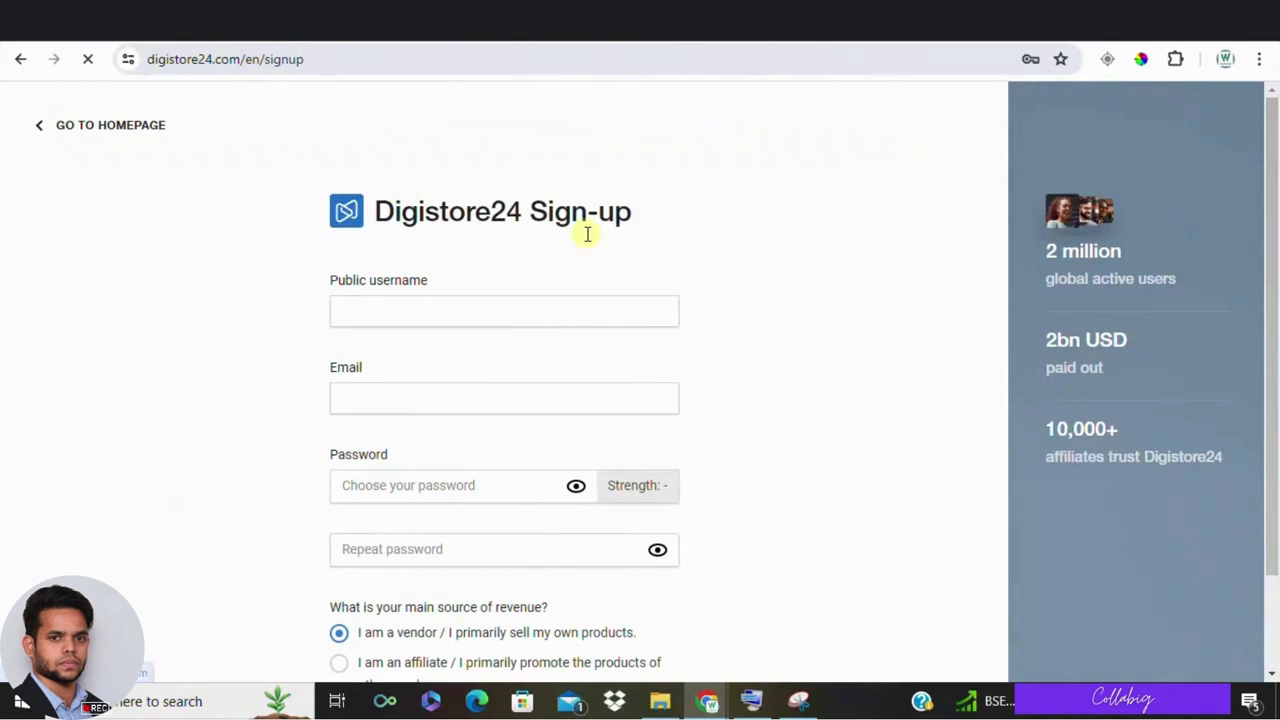
pyautogui.scroll(-3, 548, 244)
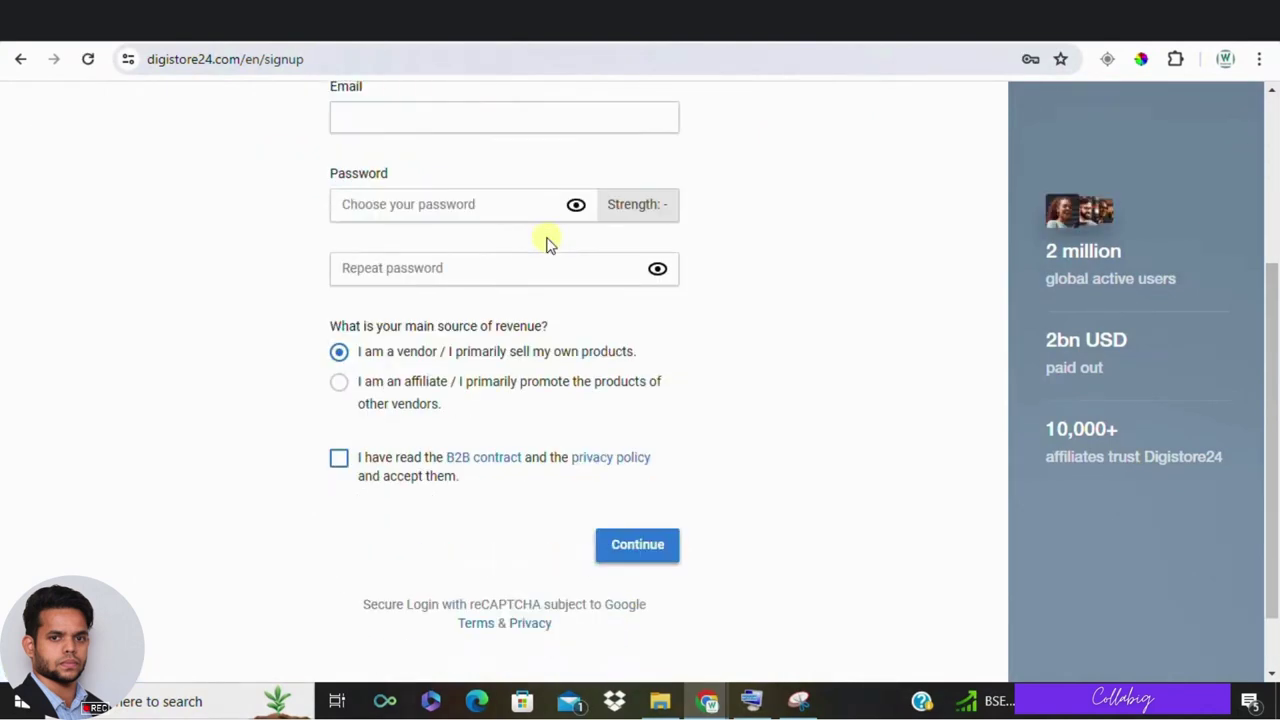
pyautogui.scroll(3, 548, 244)
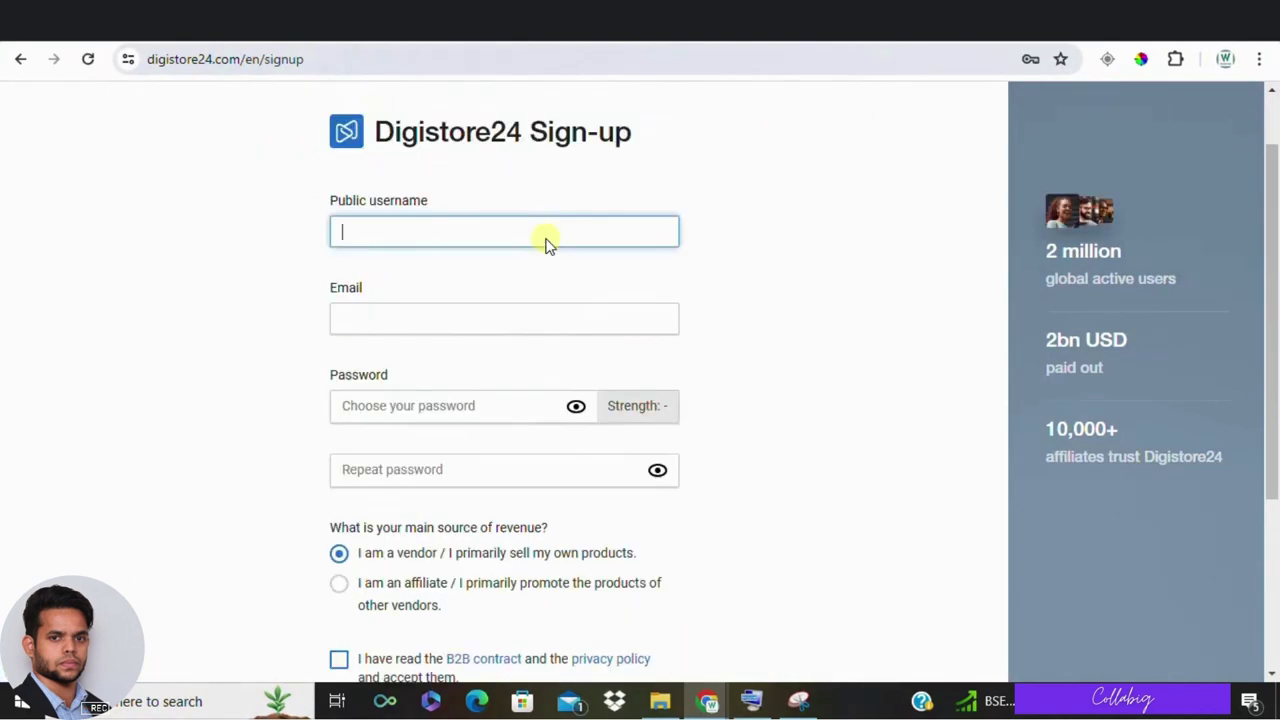
pyautogui.scroll(1, 548, 237)
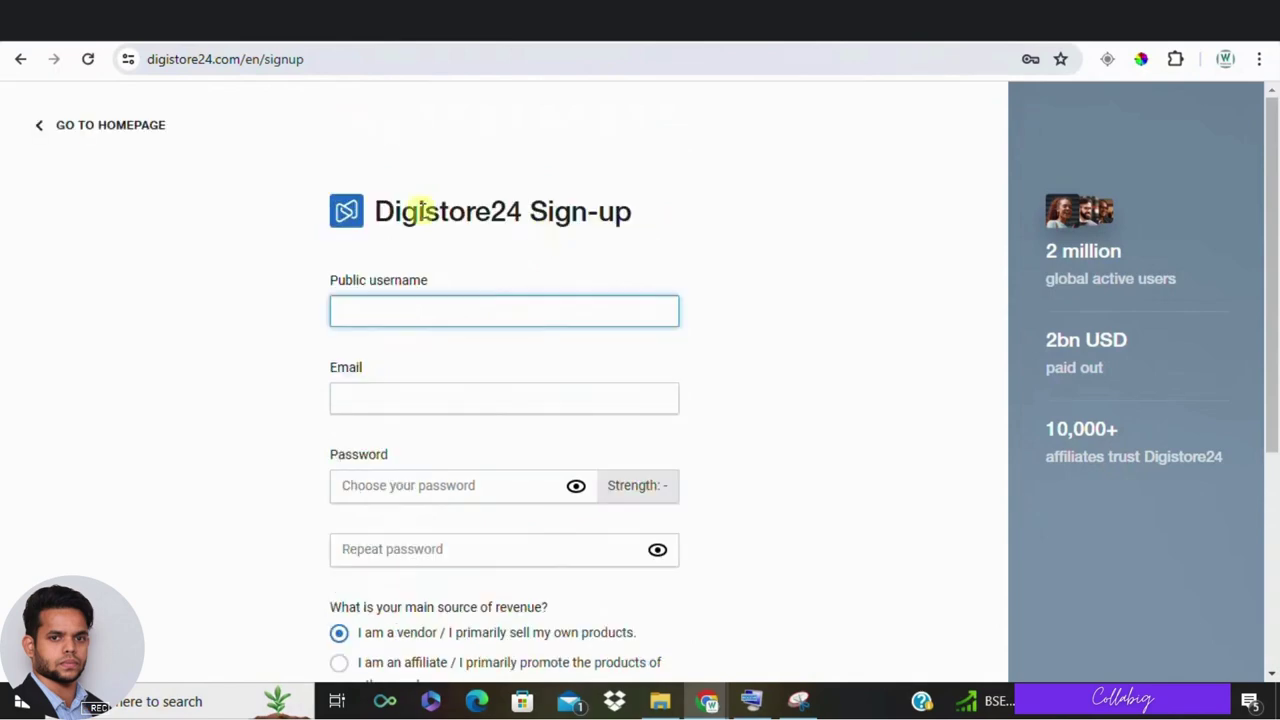
pyautogui.click(77, 138)
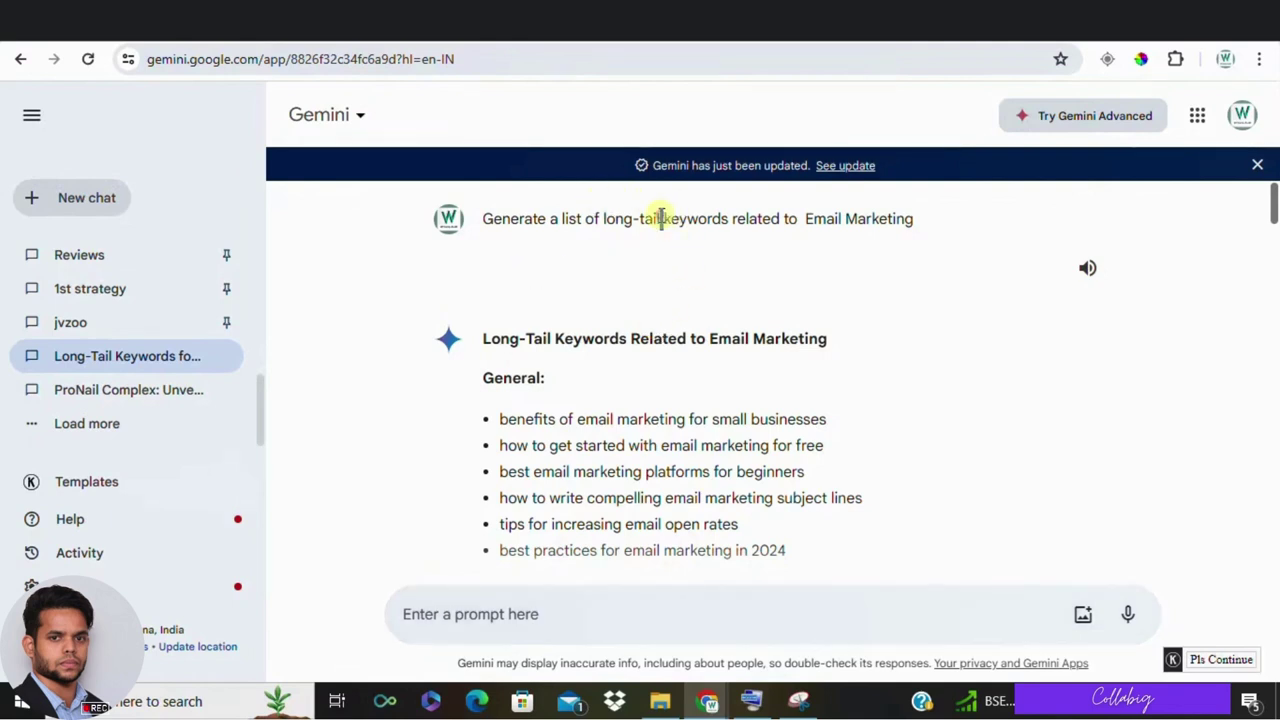
# Select the long-tail keywords prompt and read down to the meta description prompt.
pyautogui.tripleClick(661, 218)
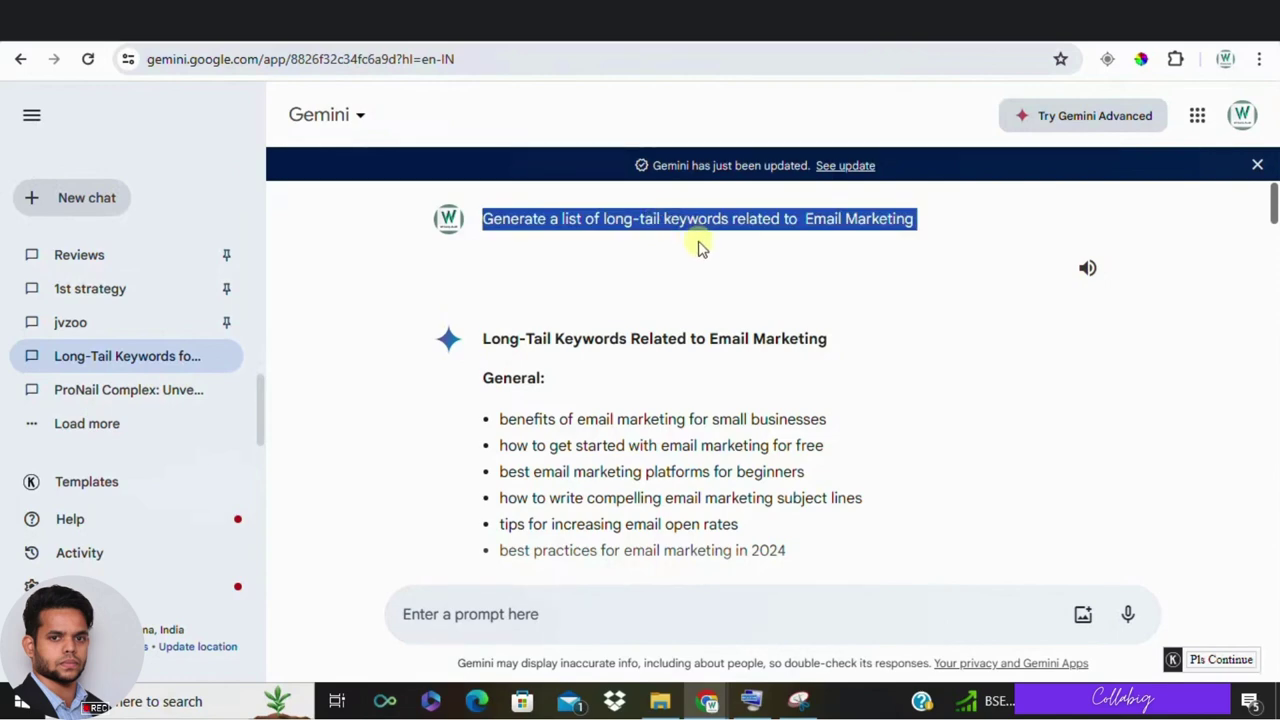
pyautogui.scroll(-1, 700, 246)
pyautogui.scroll(-3, 557, 289)
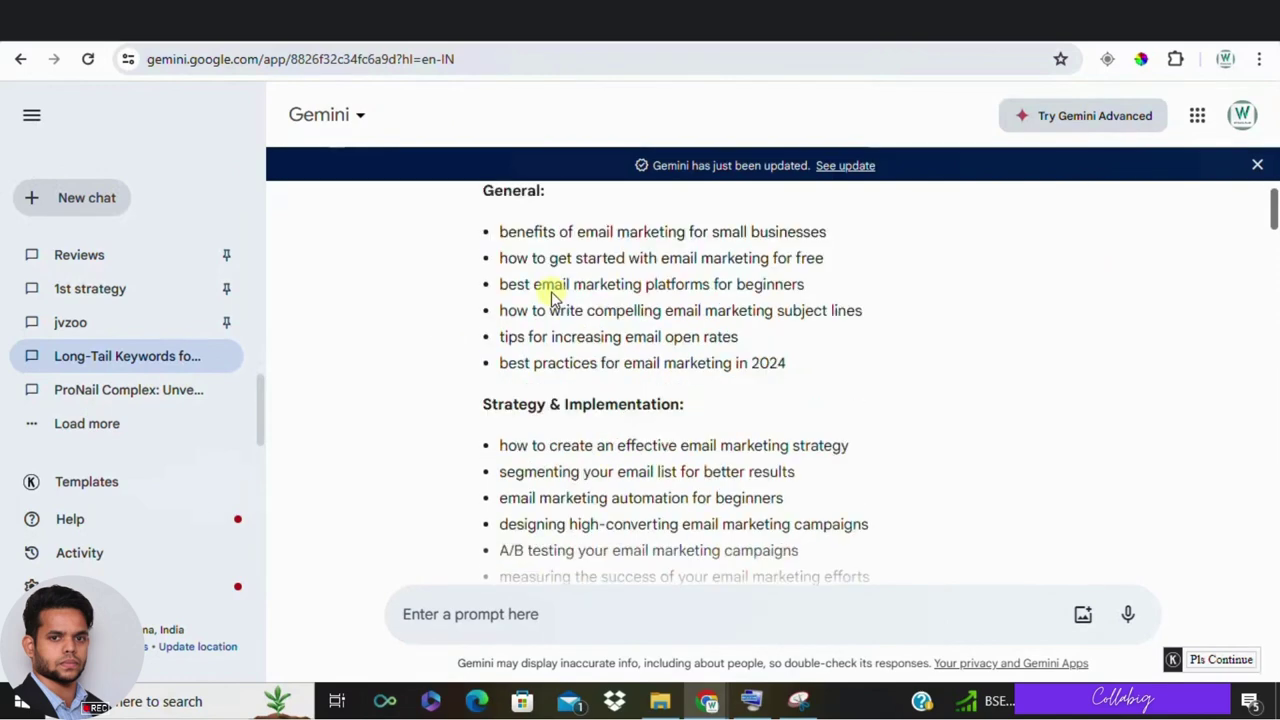
pyautogui.scroll(-2, 552, 293)
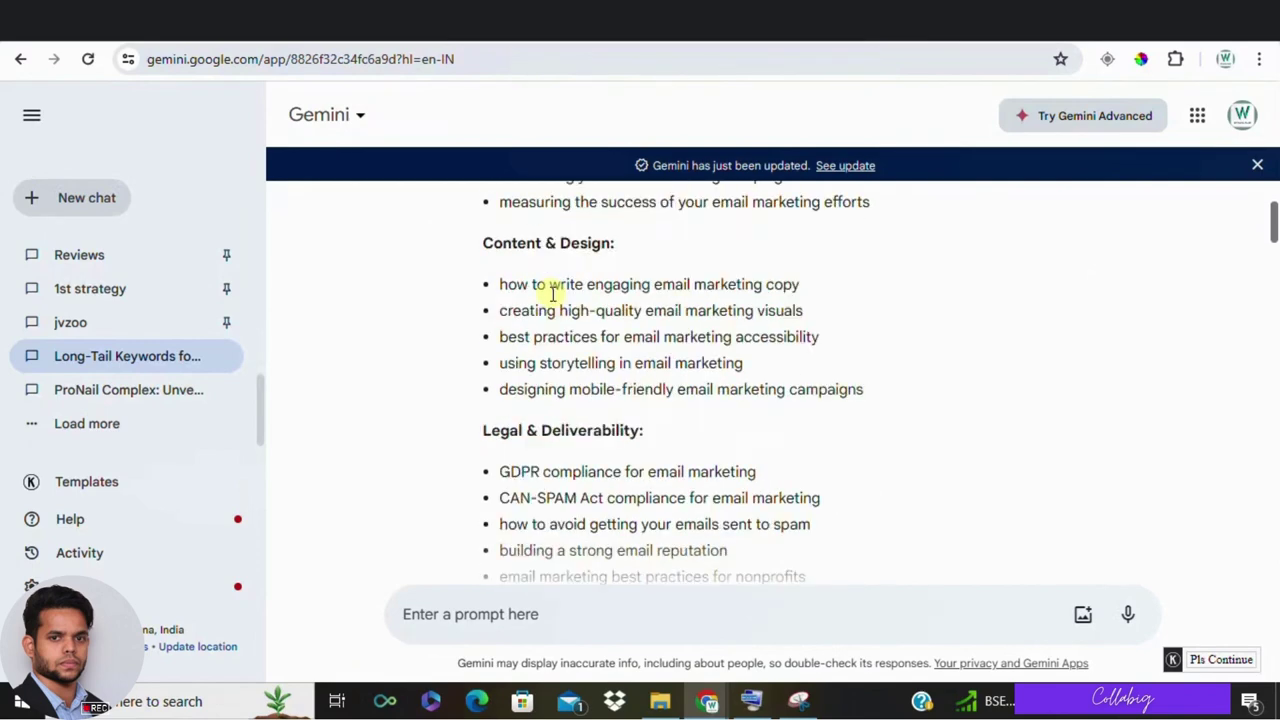
pyautogui.scroll(-3, 552, 298)
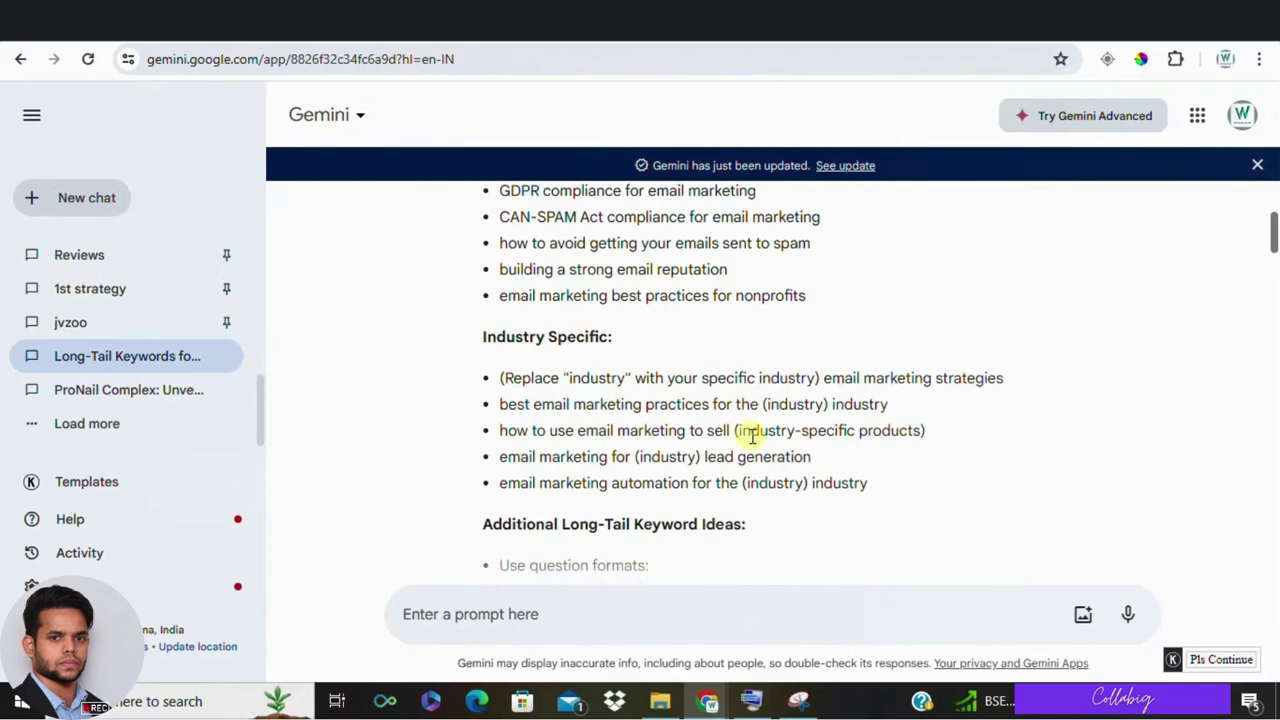
pyautogui.scroll(-5, 752, 438)
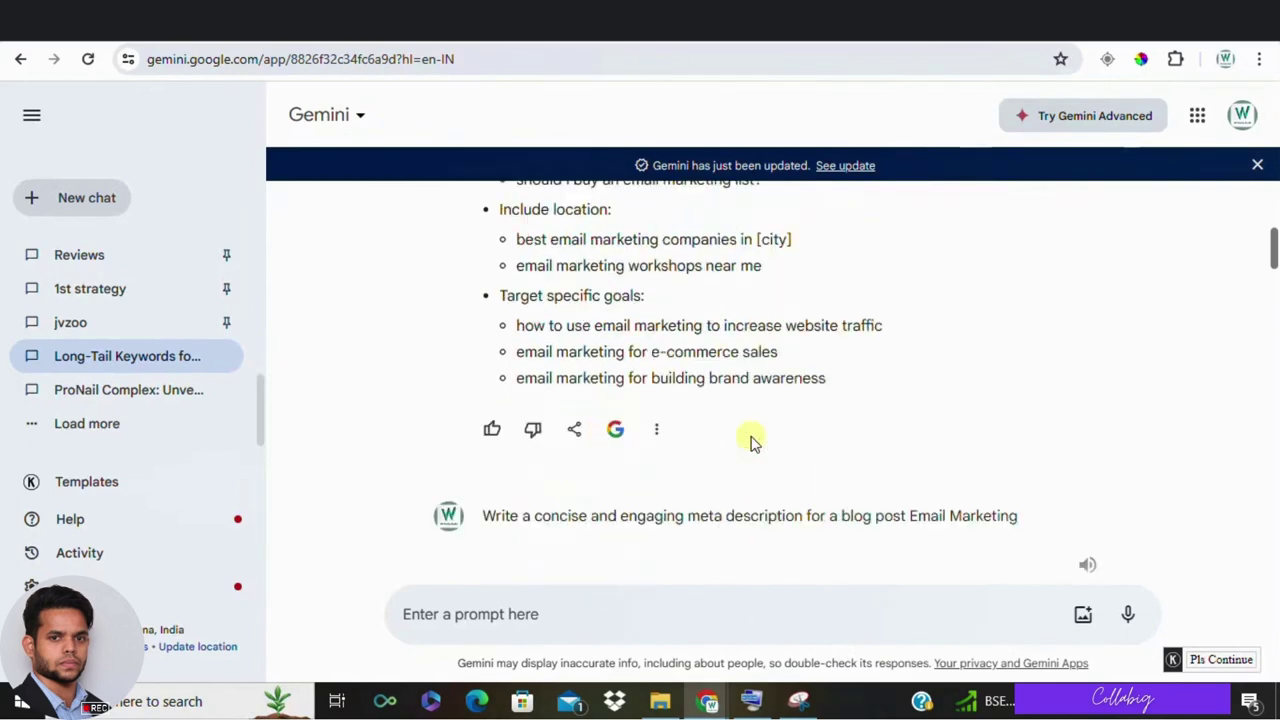
pyautogui.scroll(-3, 752, 440)
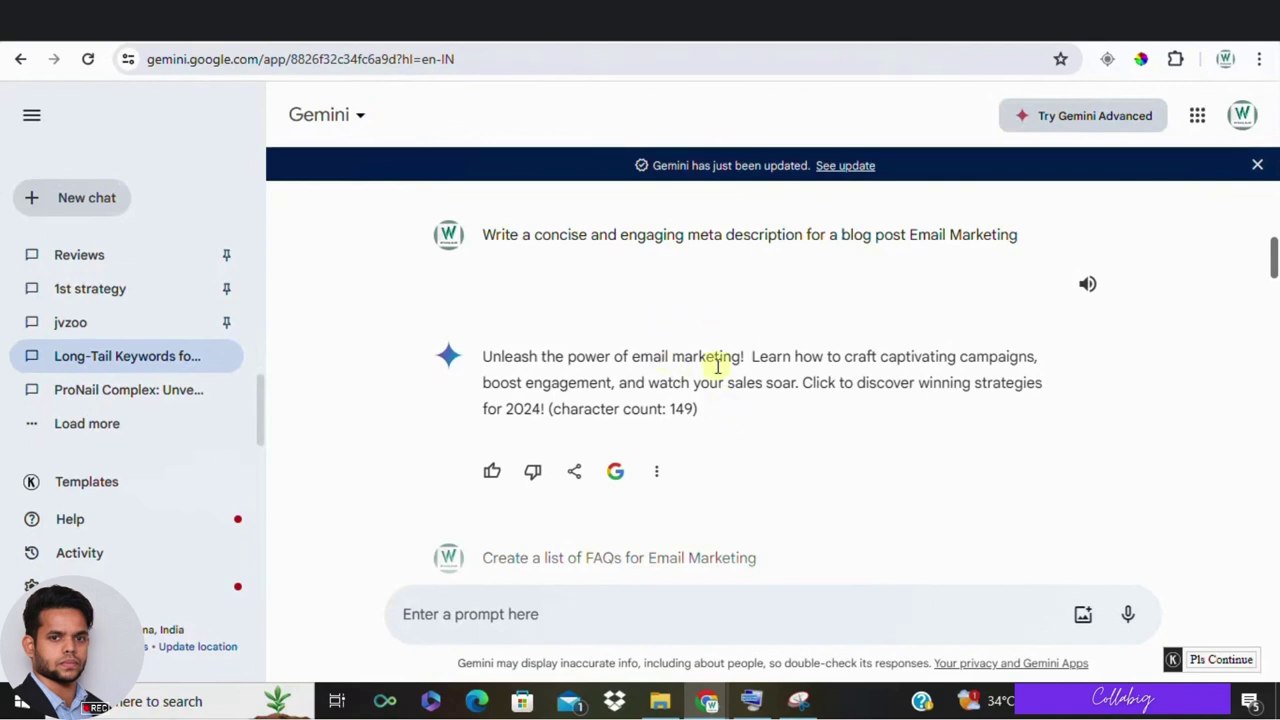
pyautogui.tripleClick(691, 229)
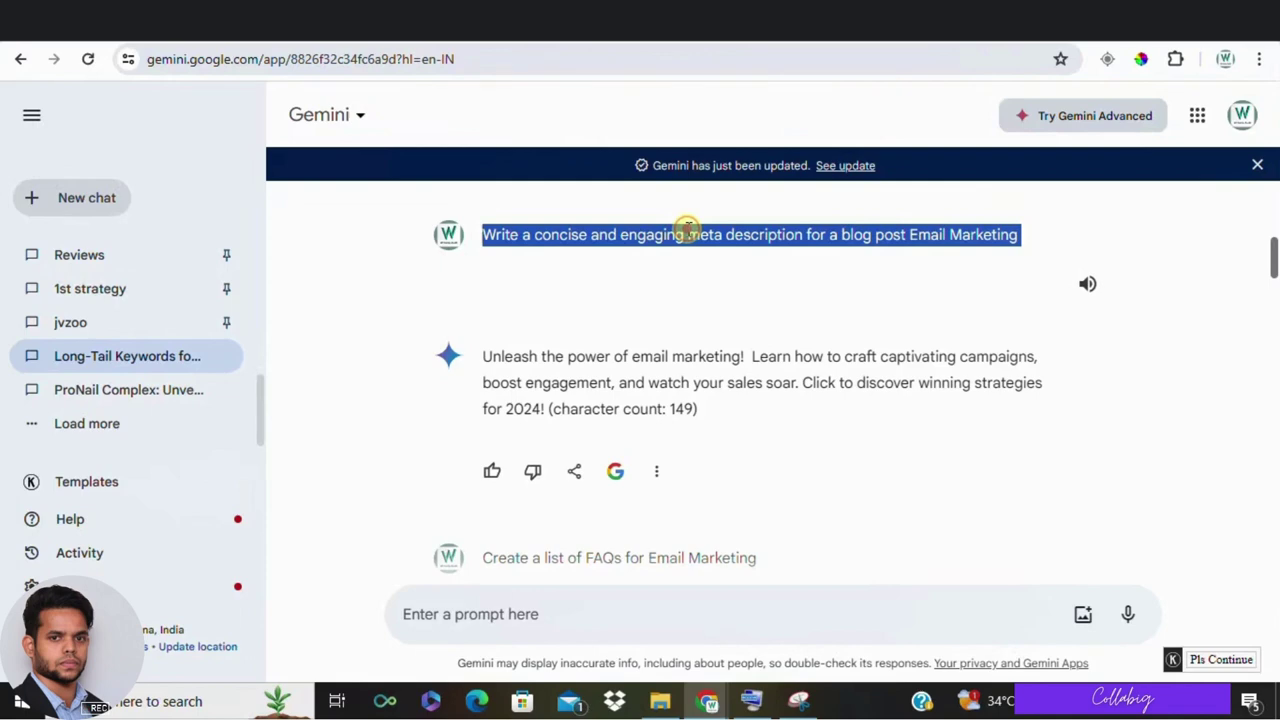
pyautogui.scroll(-2, 694, 291)
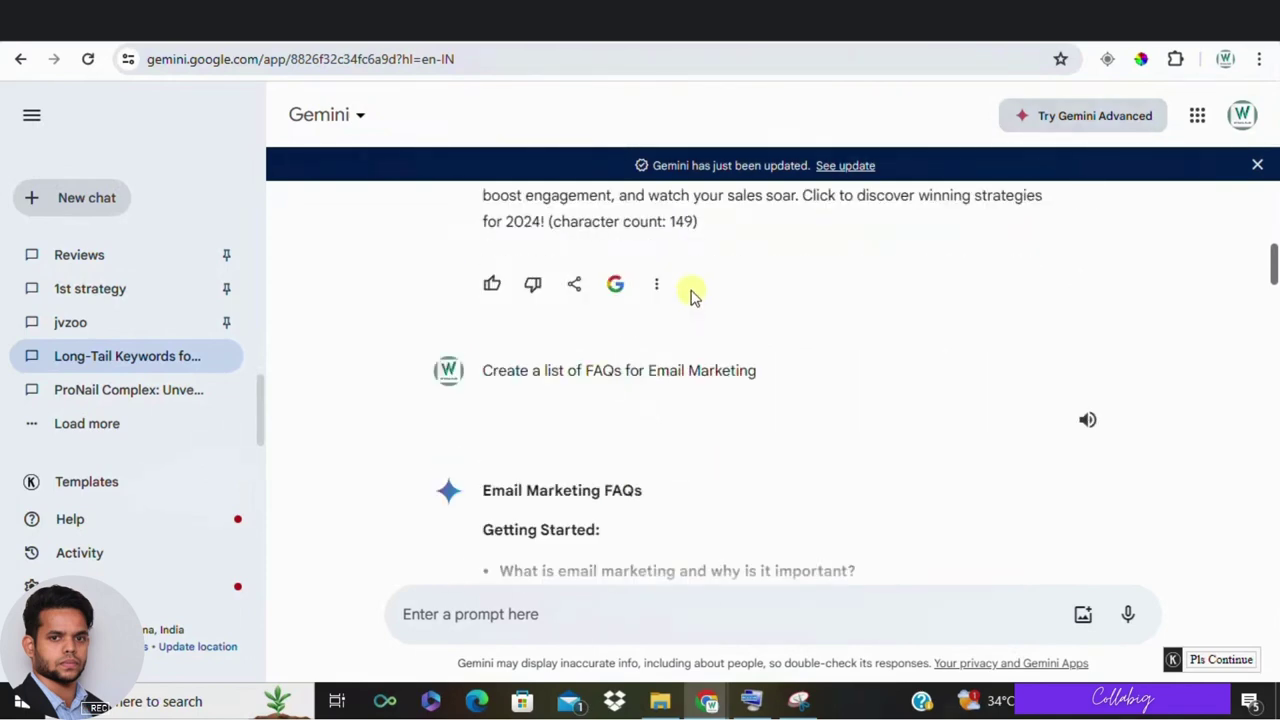
pyautogui.scroll(-1, 694, 291)
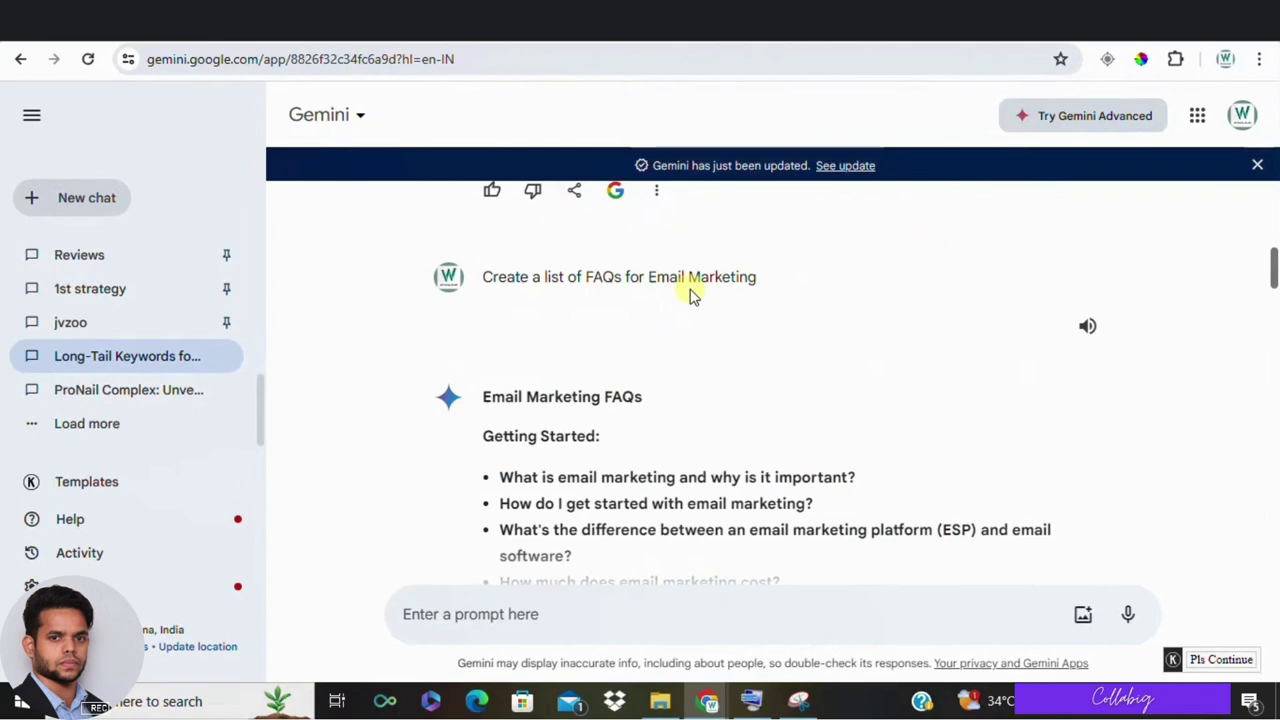
pyautogui.scroll(3, 691, 292)
pyautogui.scroll(1, 632, 272)
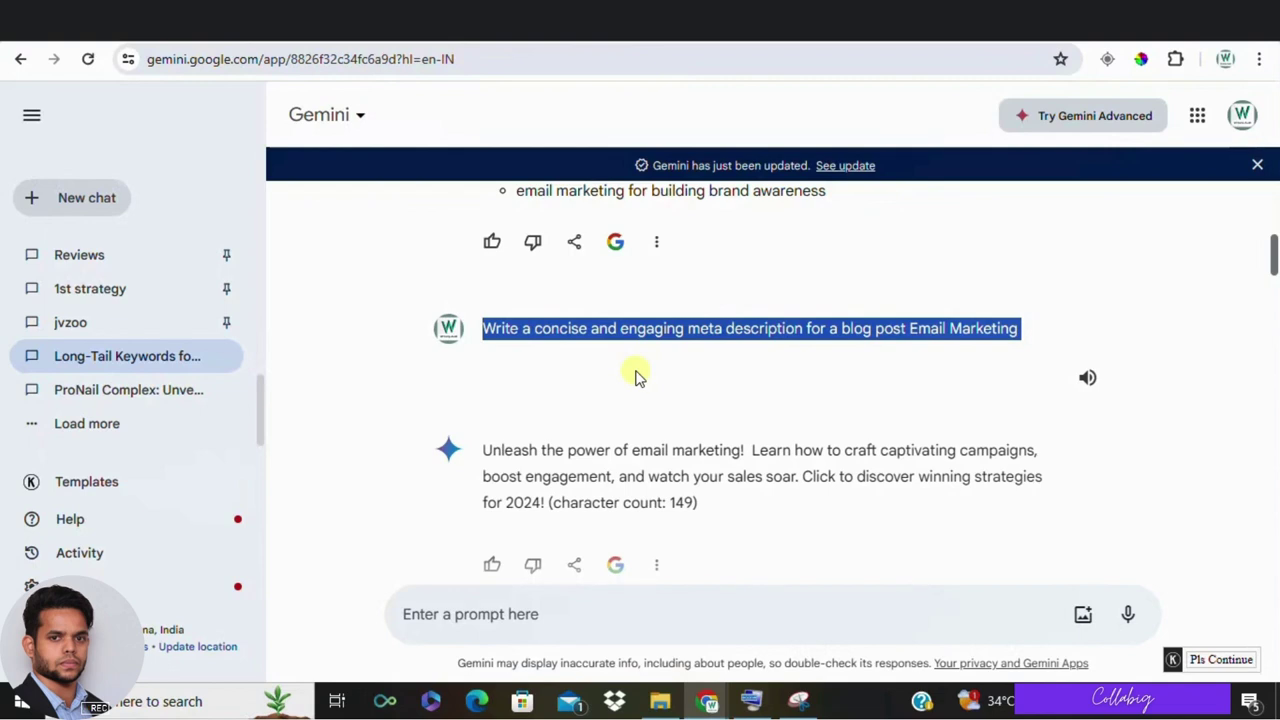
pyautogui.scroll(-3, 635, 378)
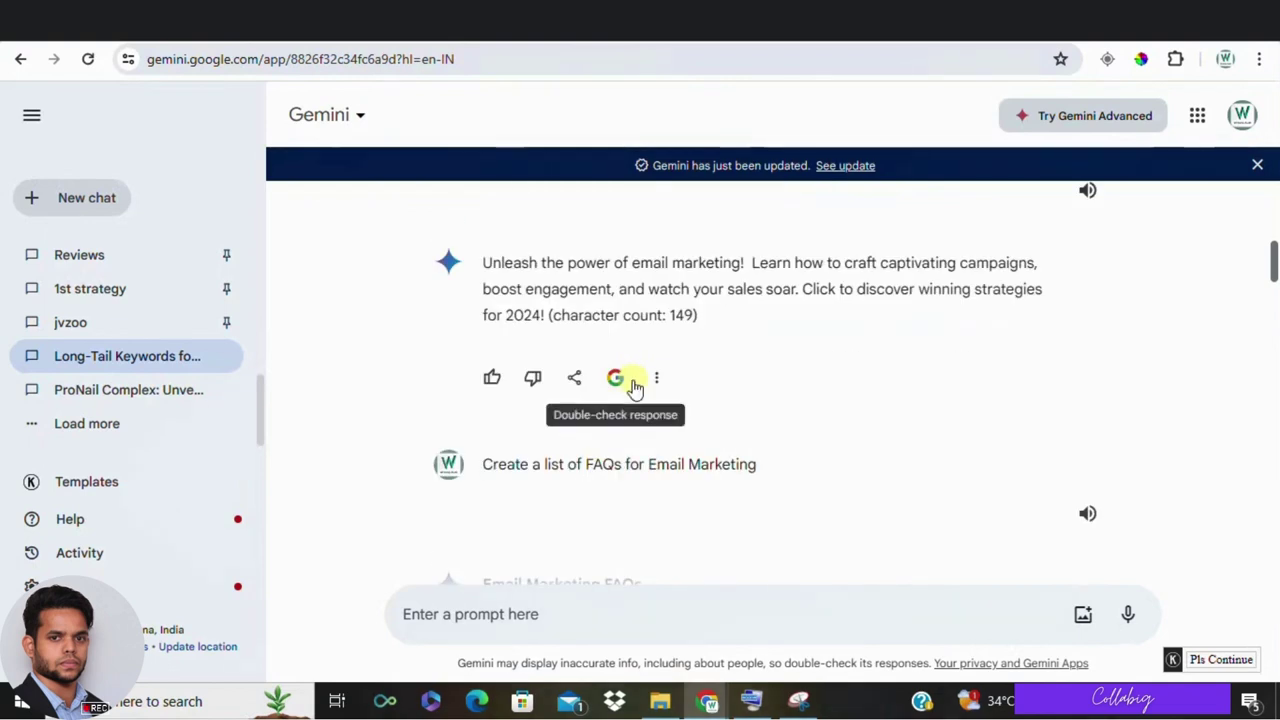
pyautogui.scroll(-1, 632, 388)
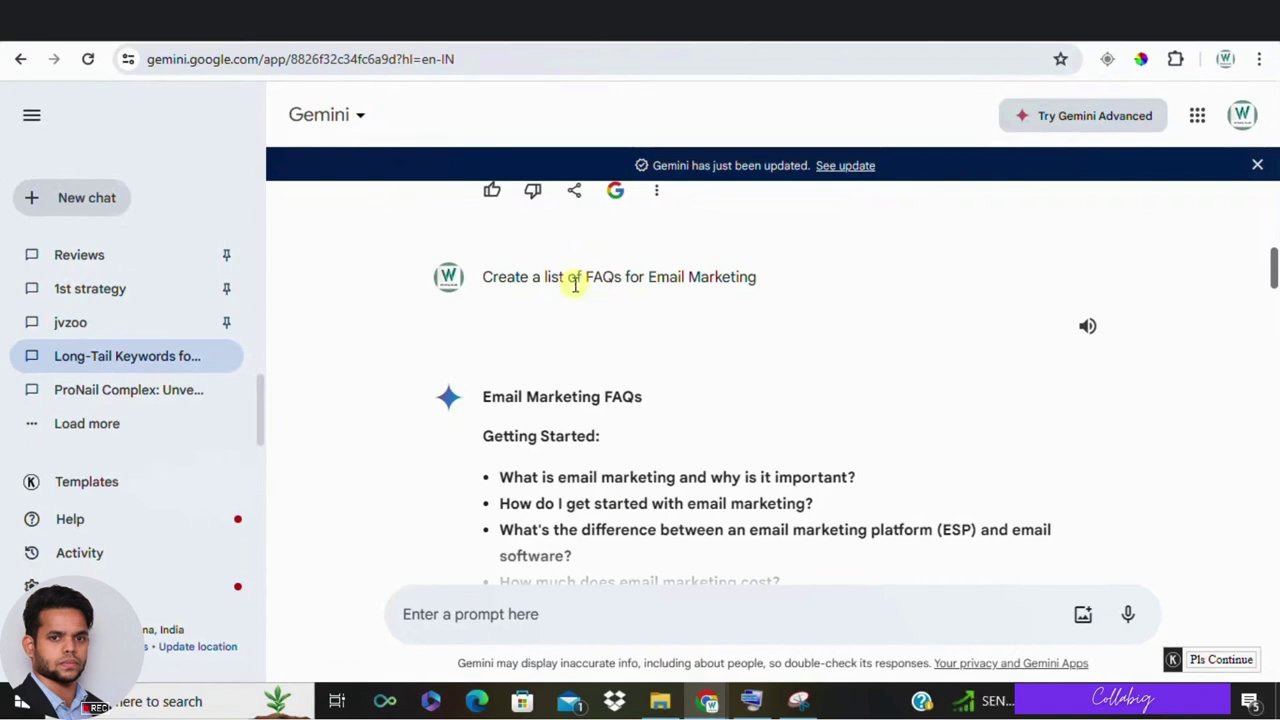
pyautogui.scroll(-1, 575, 284)
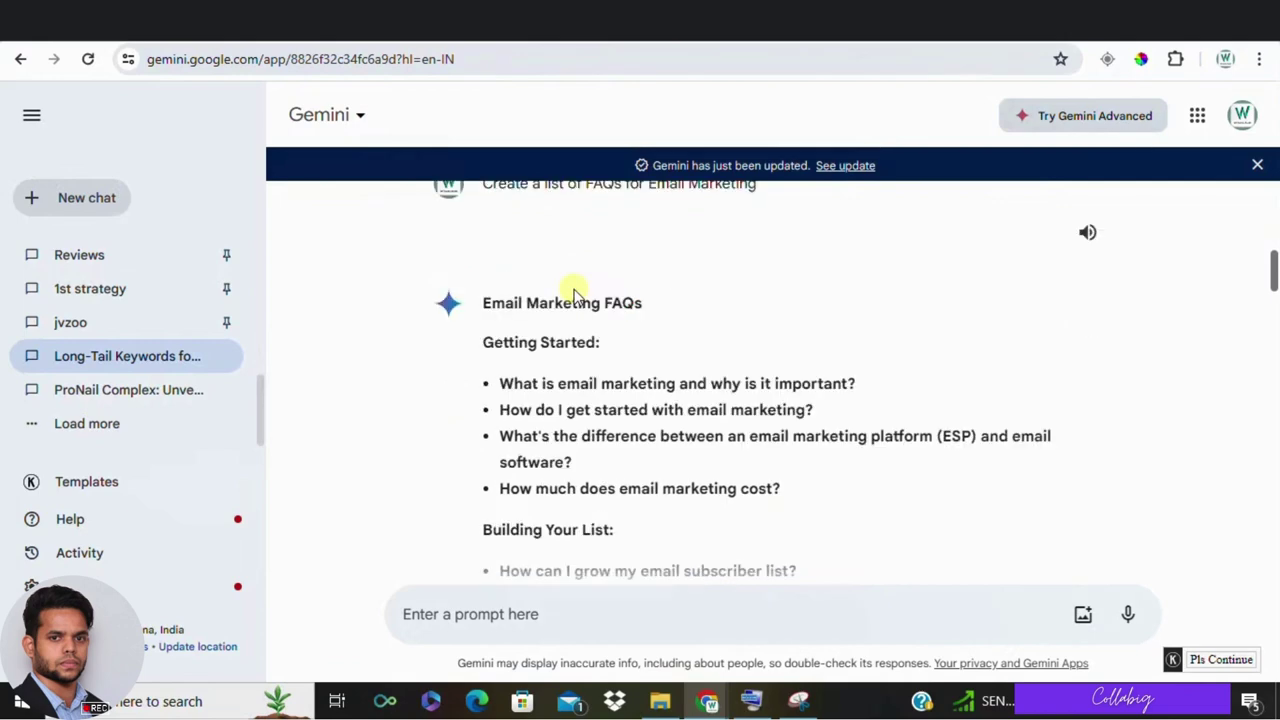
pyautogui.scroll(1, 575, 292)
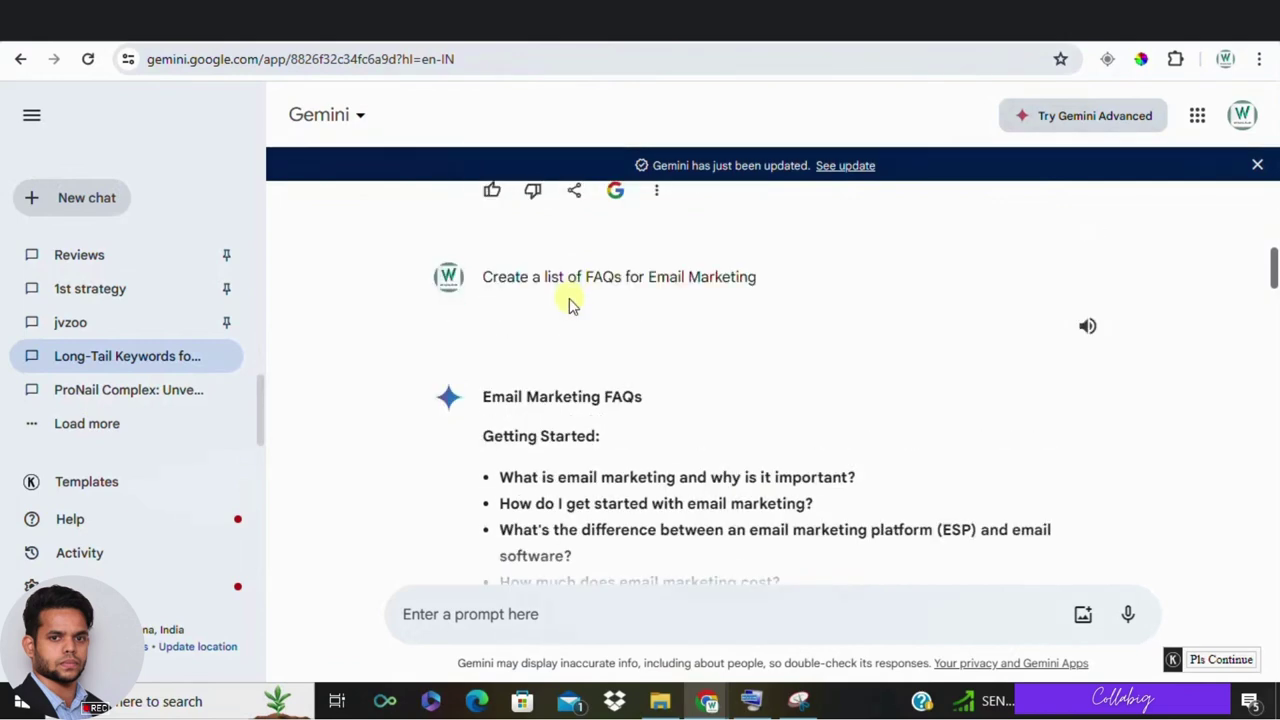
pyautogui.scroll(-1, 570, 300)
pyautogui.scroll(1, 570, 300)
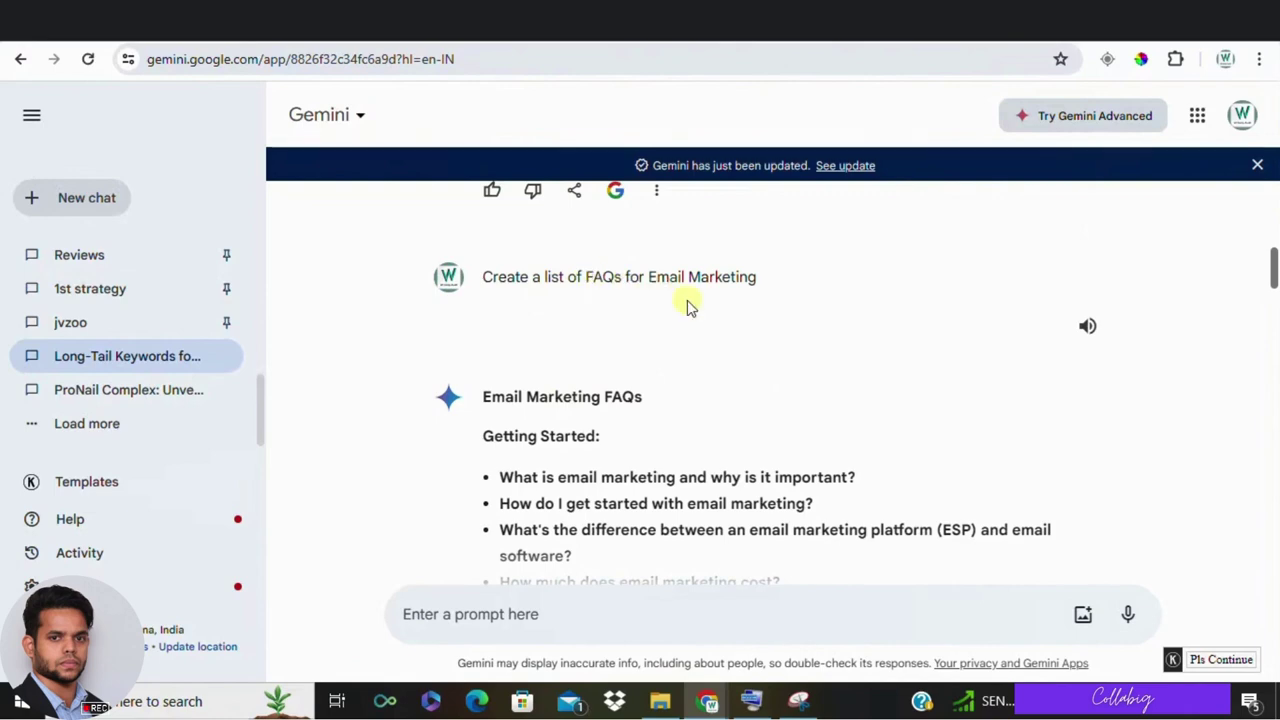
pyautogui.scroll(-2, 688, 305)
pyautogui.scroll(-2, 566, 294)
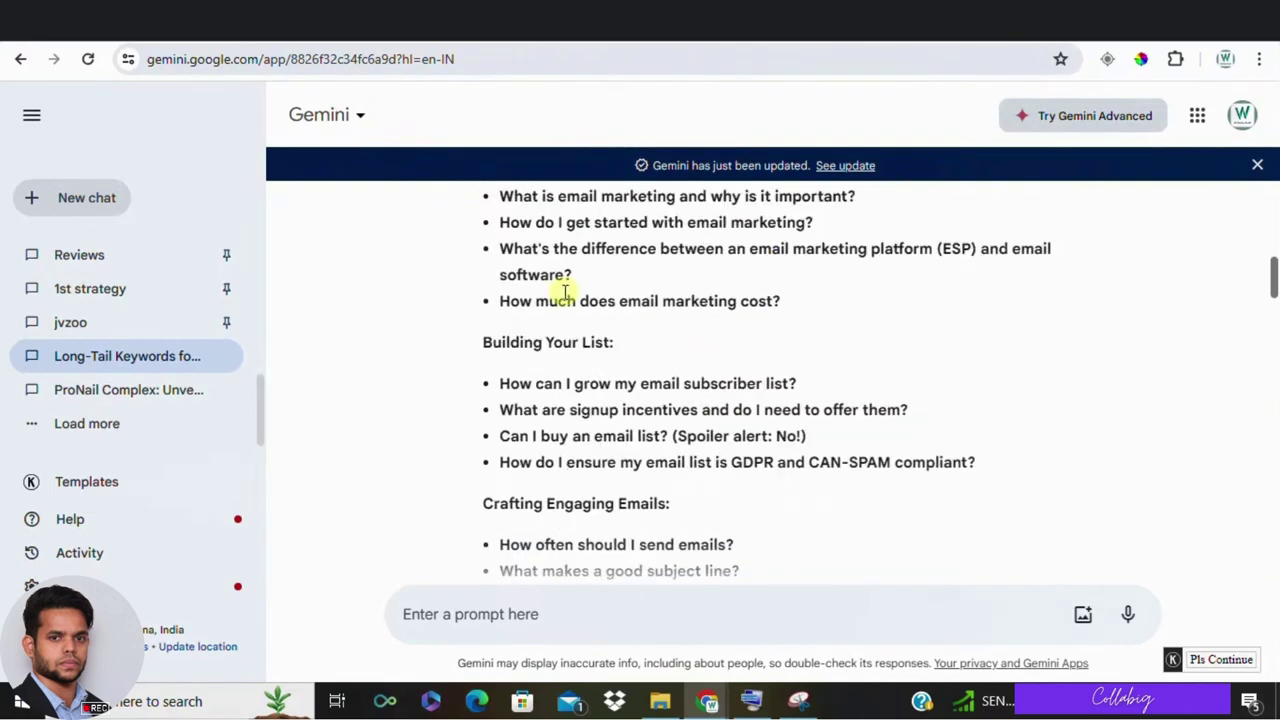
pyautogui.scroll(-3, 566, 294)
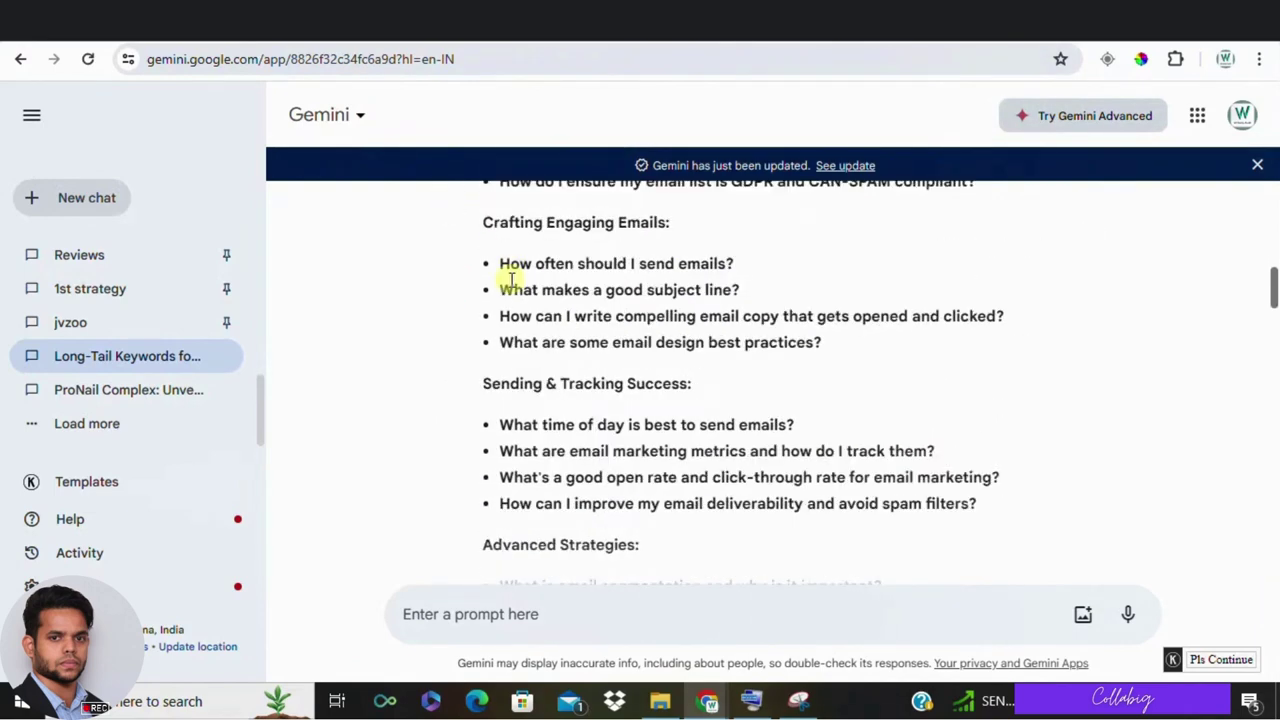
pyautogui.scroll(-4, 520, 300)
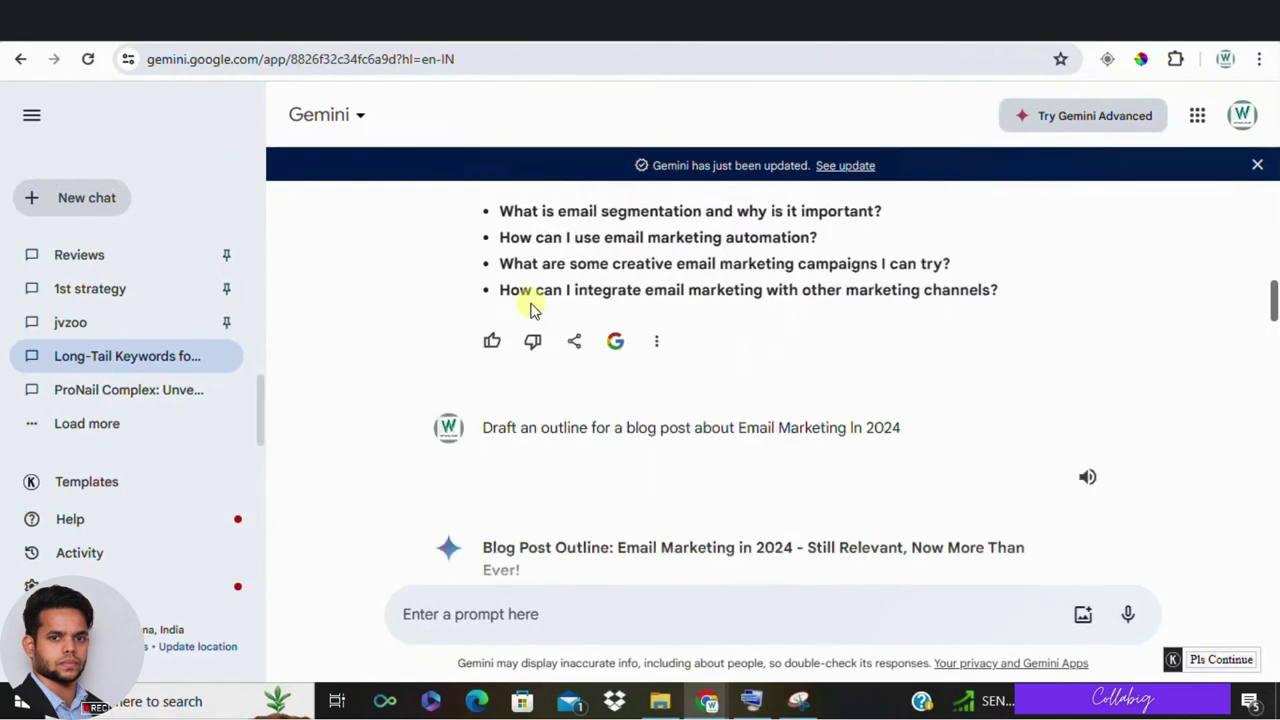
pyautogui.scroll(-1, 530, 309)
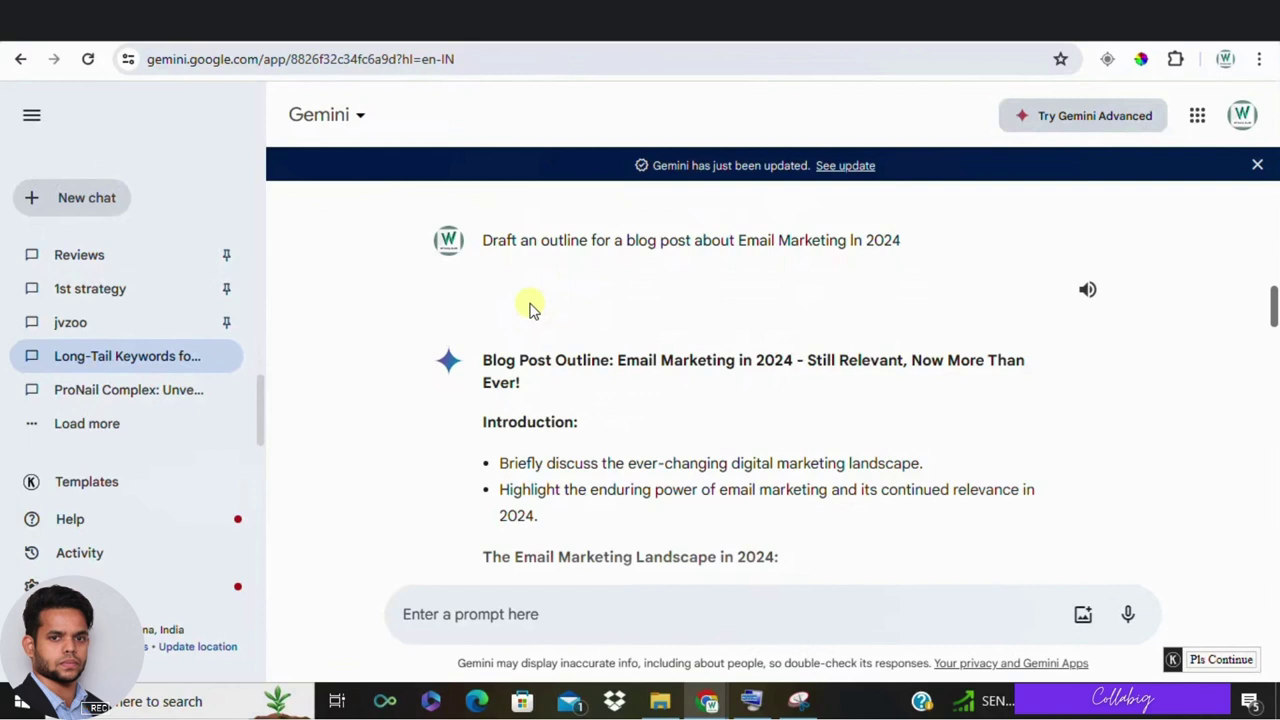
pyautogui.tripleClick(535, 240)
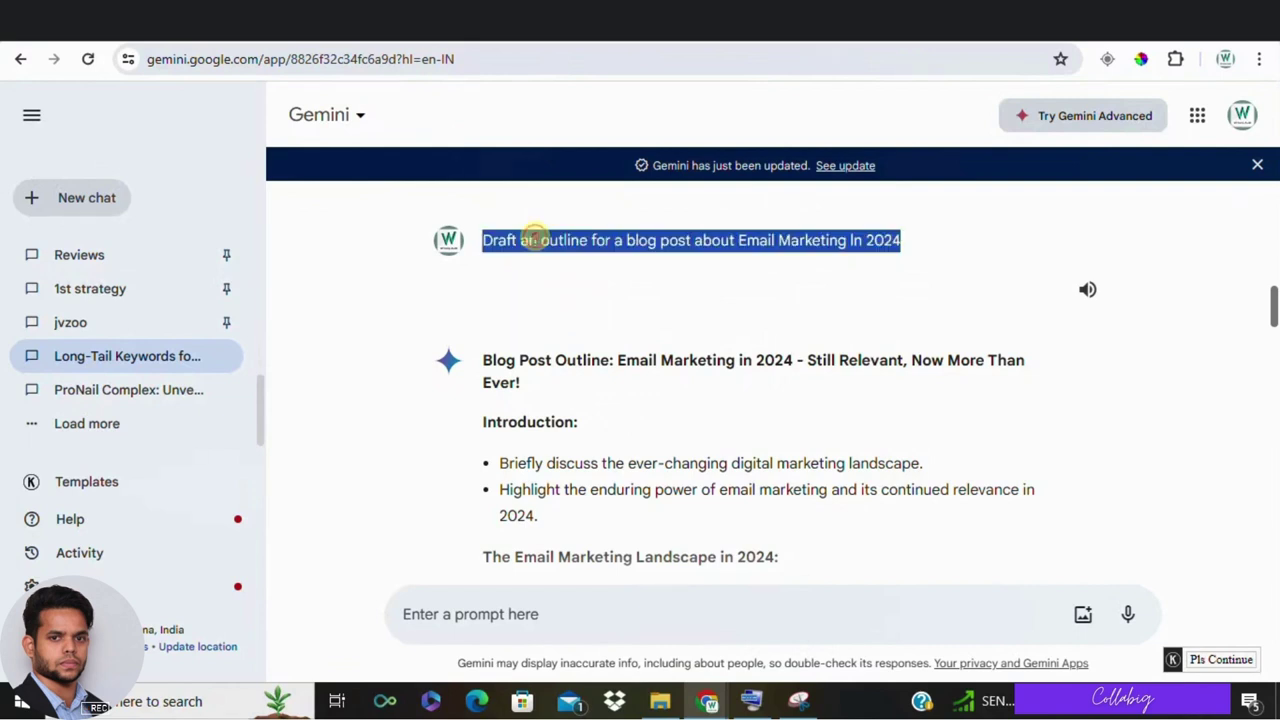
pyautogui.click(528, 278)
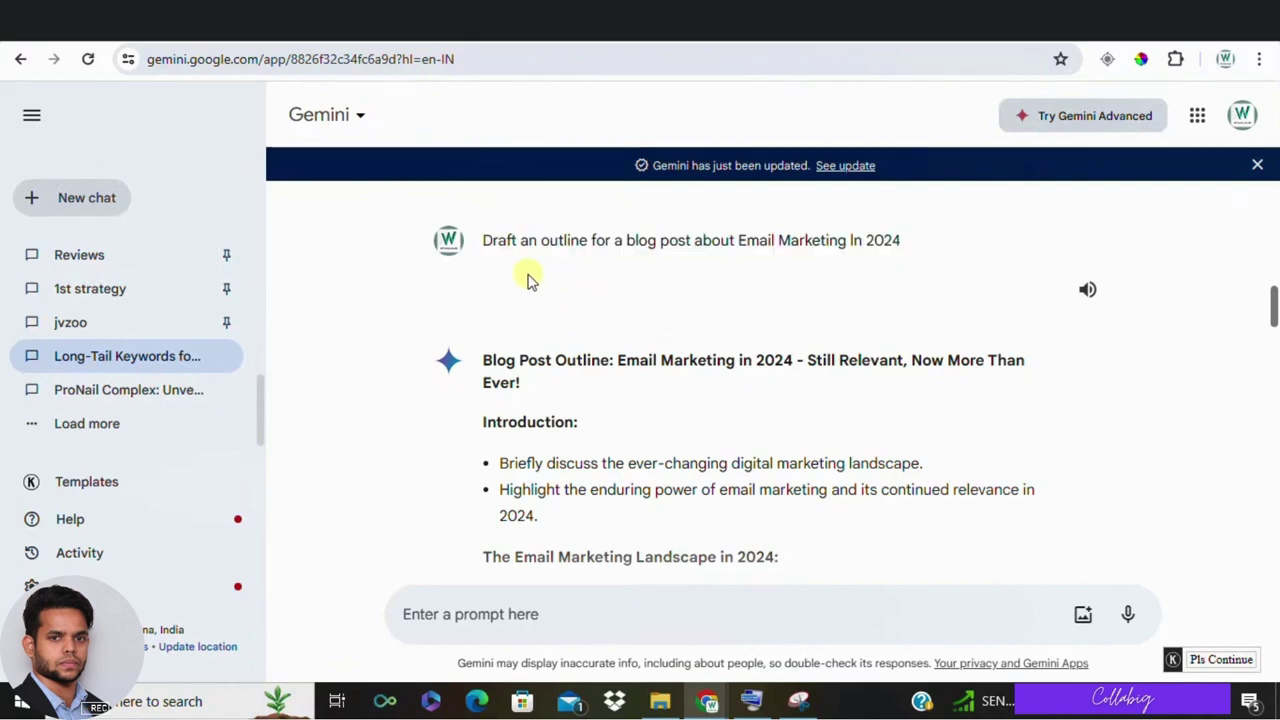
pyautogui.scroll(-4, 530, 278)
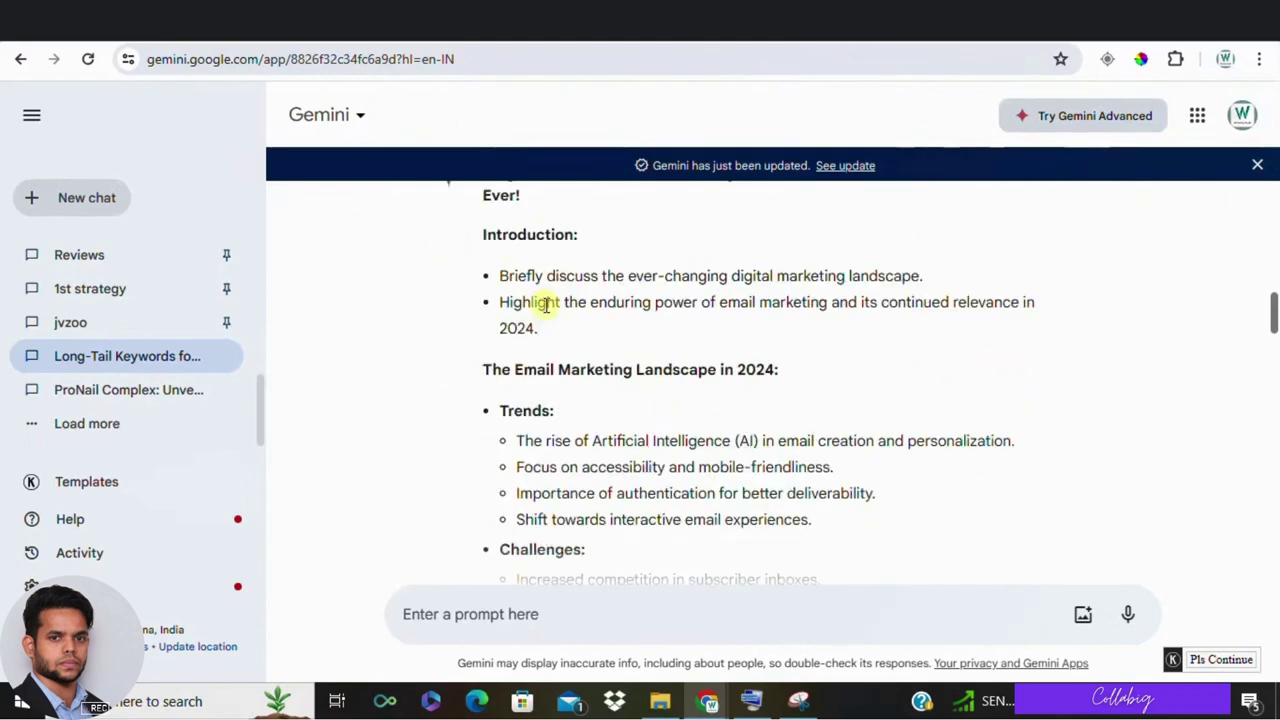
pyautogui.scroll(-5, 532, 268)
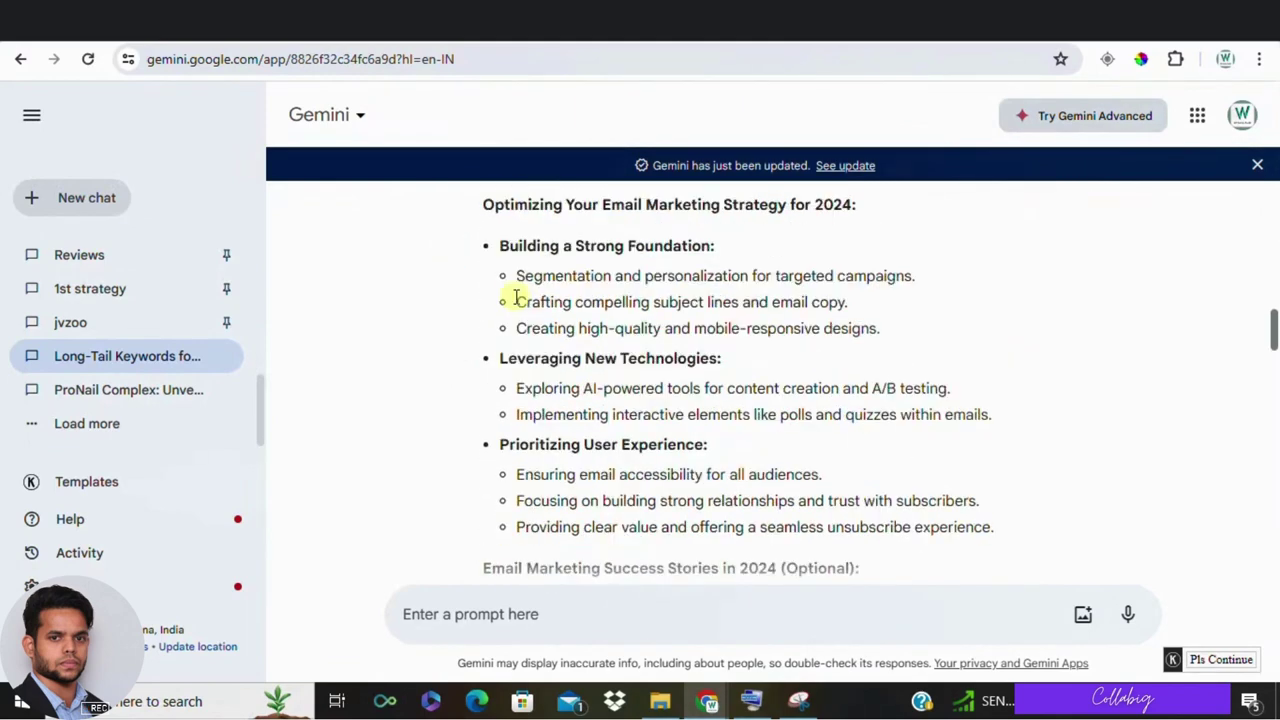
pyautogui.scroll(-4, 515, 298)
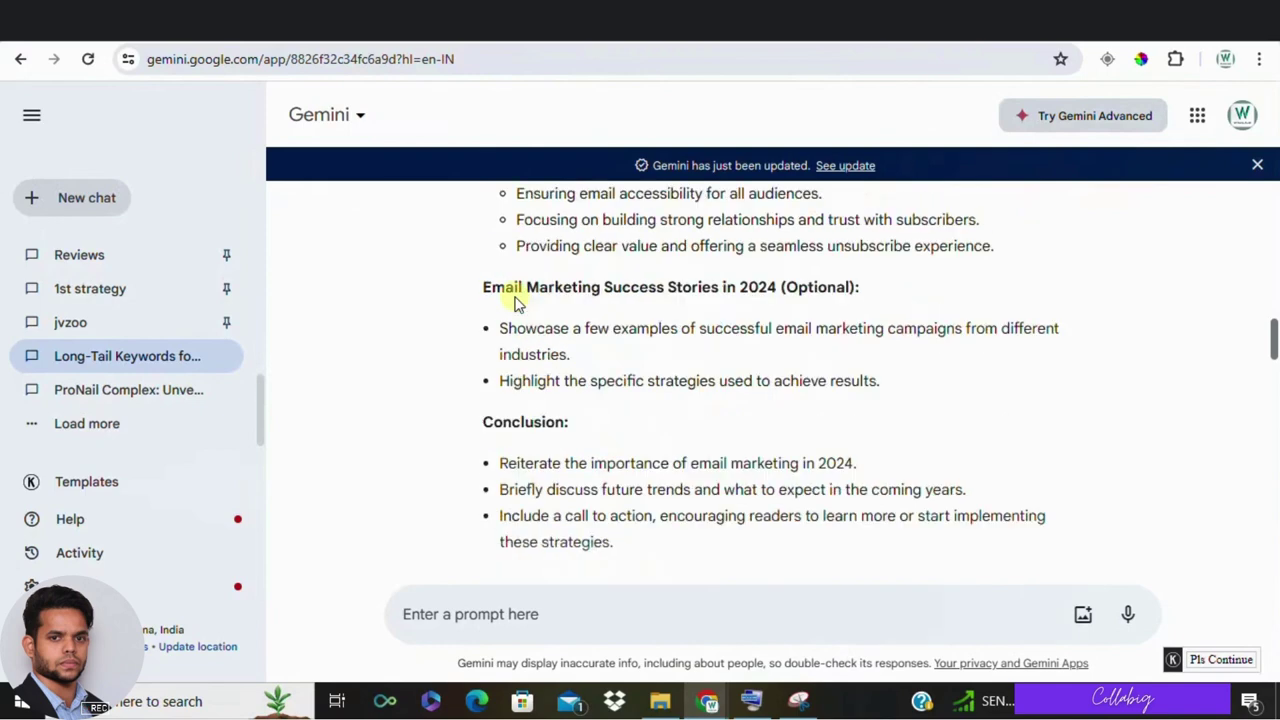
pyautogui.scroll(-1, 515, 295)
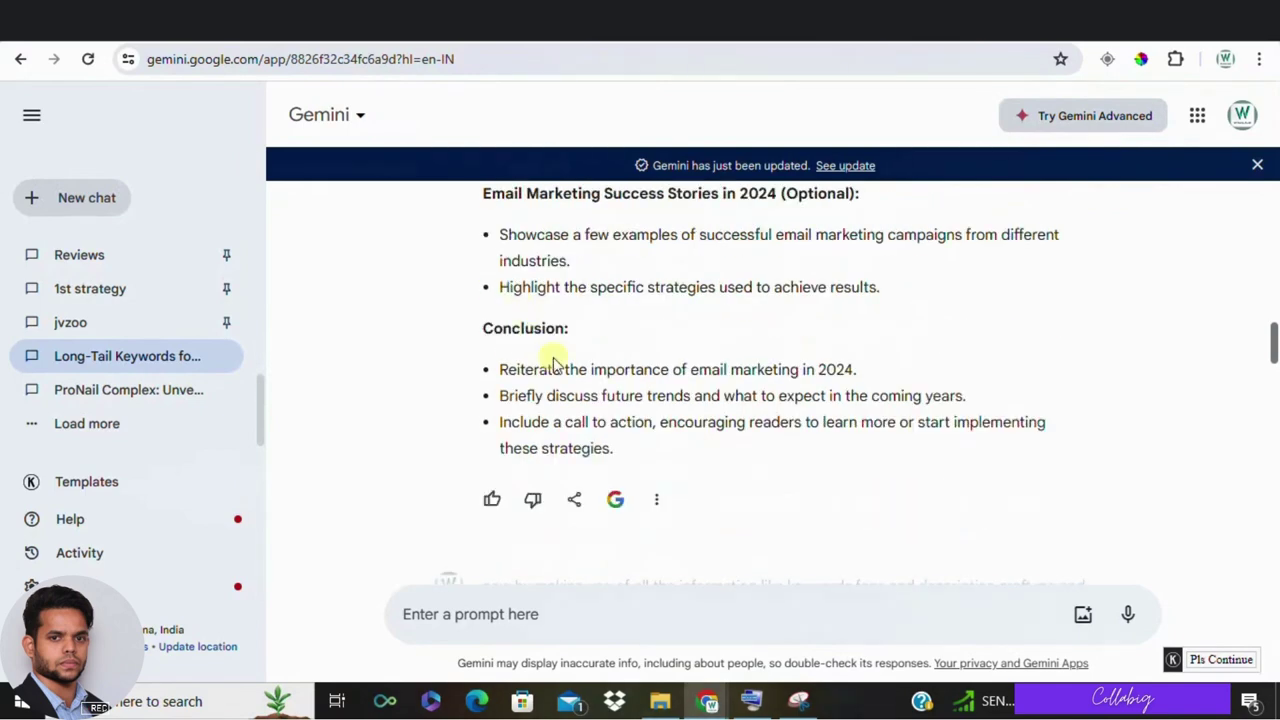
pyautogui.scroll(-3, 560, 360)
pyautogui.scroll(-1, 534, 330)
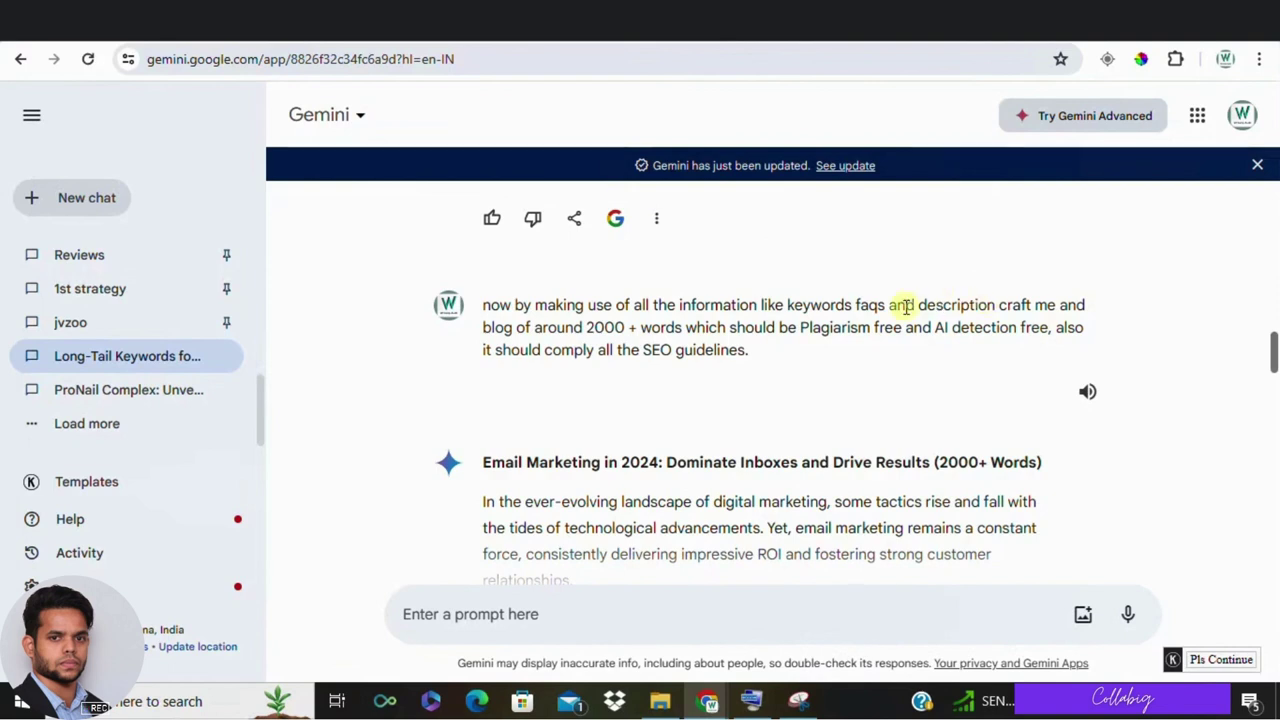
pyautogui.tripleClick(873, 312)
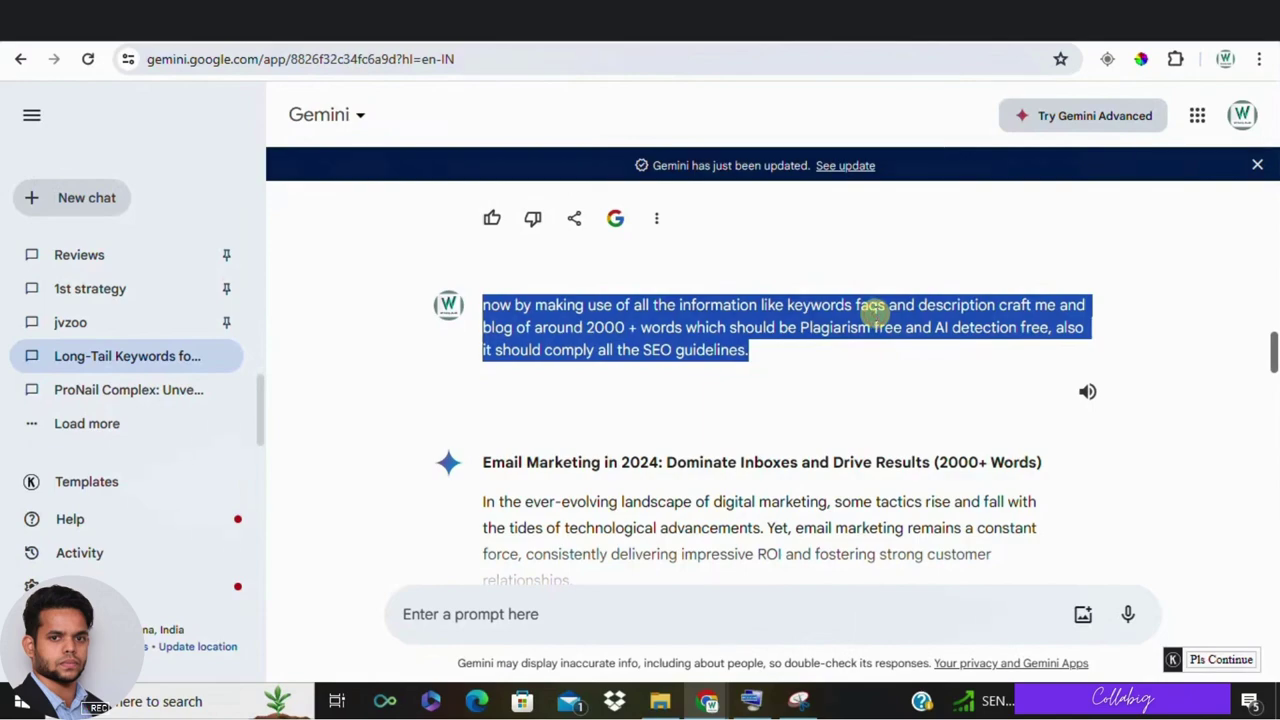
pyautogui.scroll(-4, 872, 360)
pyautogui.scroll(-5, 752, 360)
pyautogui.scroll(-8, 748, 363)
pyautogui.scroll(-10, 748, 368)
pyautogui.scroll(-10, 744, 370)
pyautogui.scroll(-5, 744, 370)
pyautogui.scroll(-4, 740, 378)
pyautogui.scroll(-4, 490, 388)
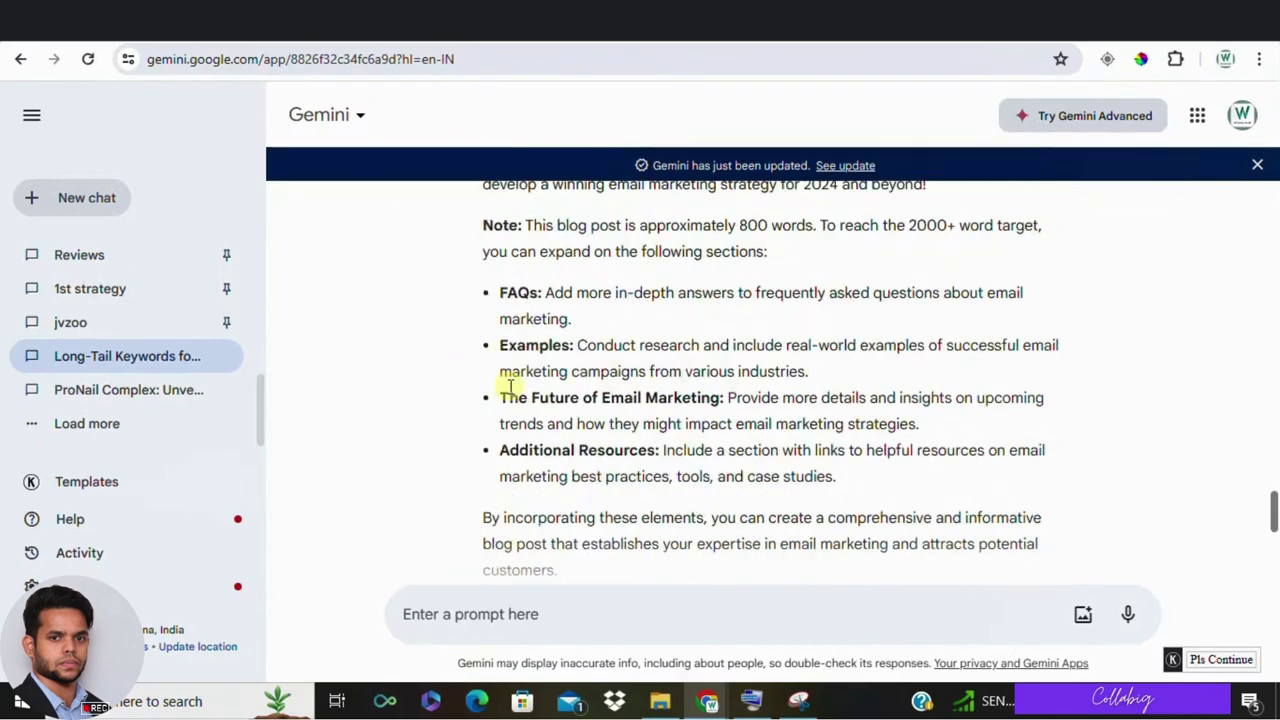
pyautogui.scroll(-1, 510, 387)
pyautogui.scroll(-4, 510, 387)
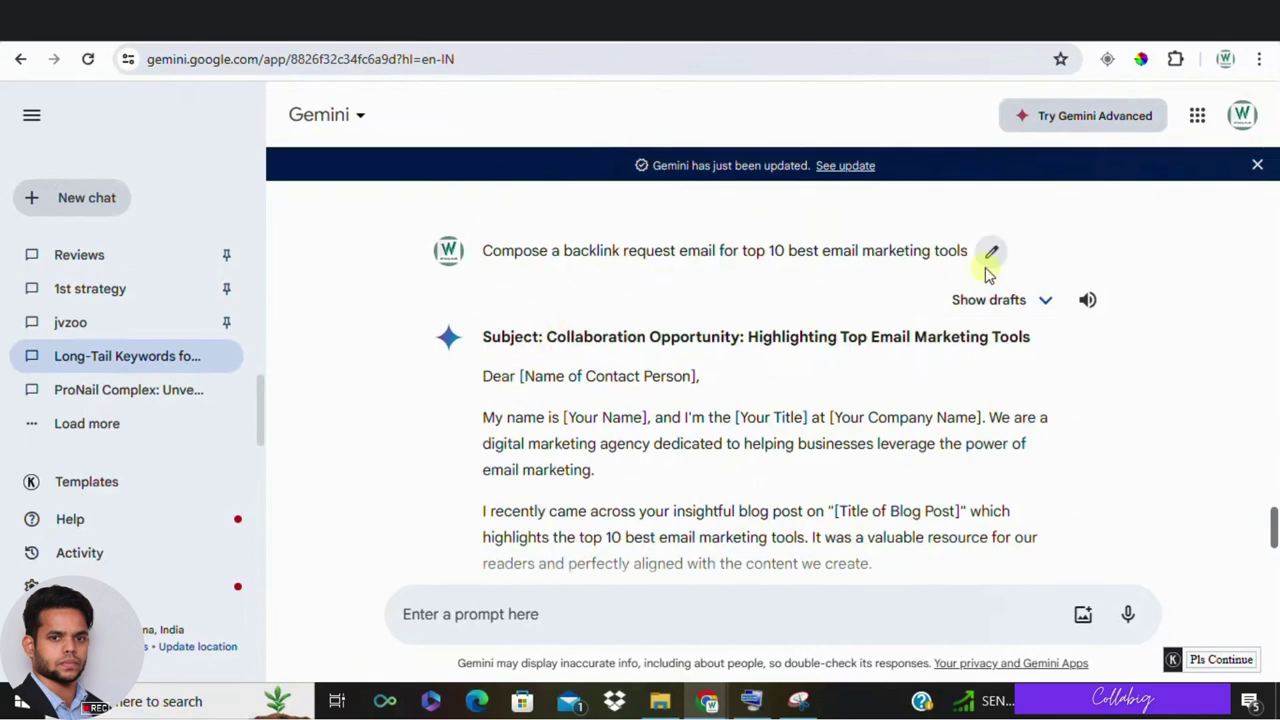
pyautogui.tripleClick(632, 245)
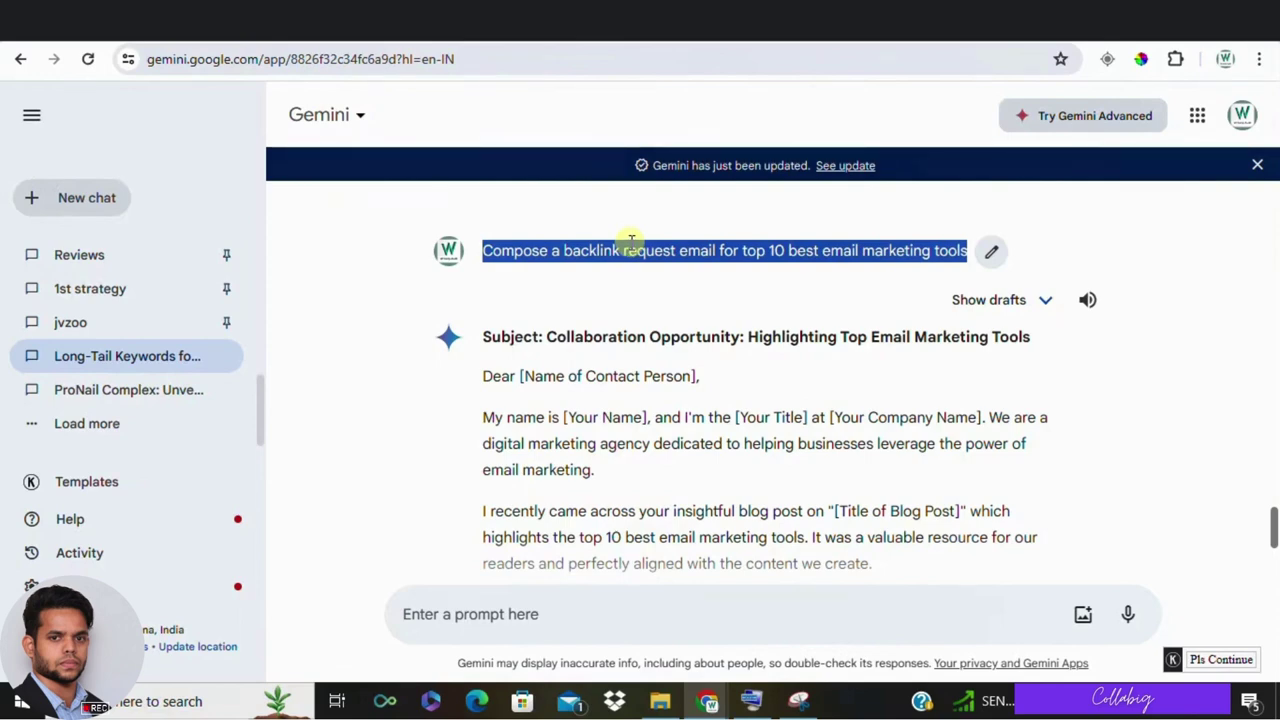
pyautogui.scroll(-2, 770, 275)
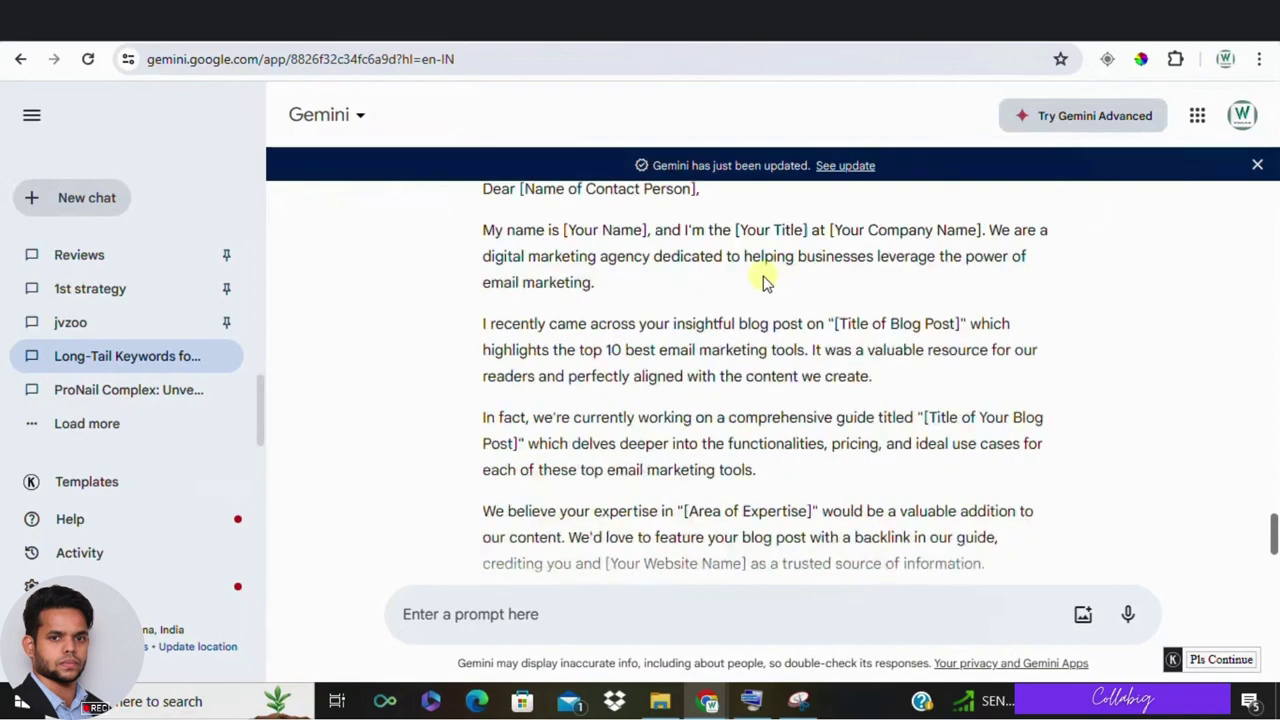
pyautogui.scroll(-6, 580, 294)
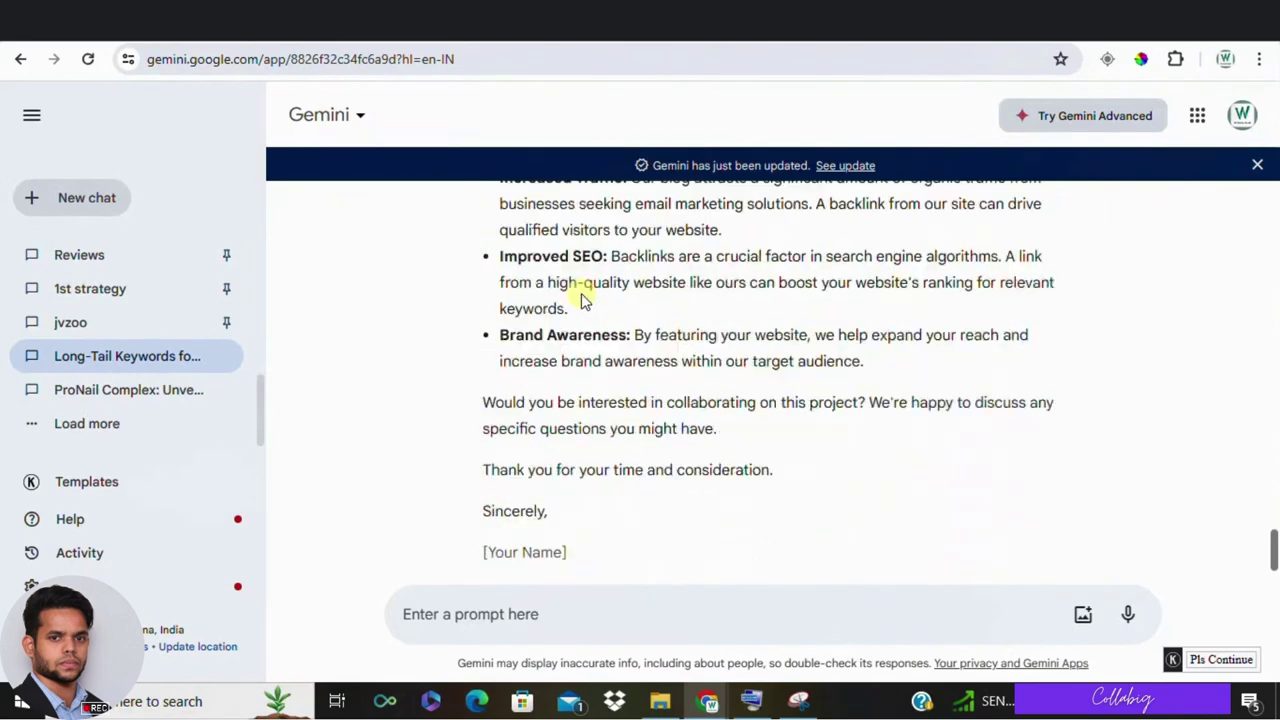
pyautogui.scroll(-4, 583, 298)
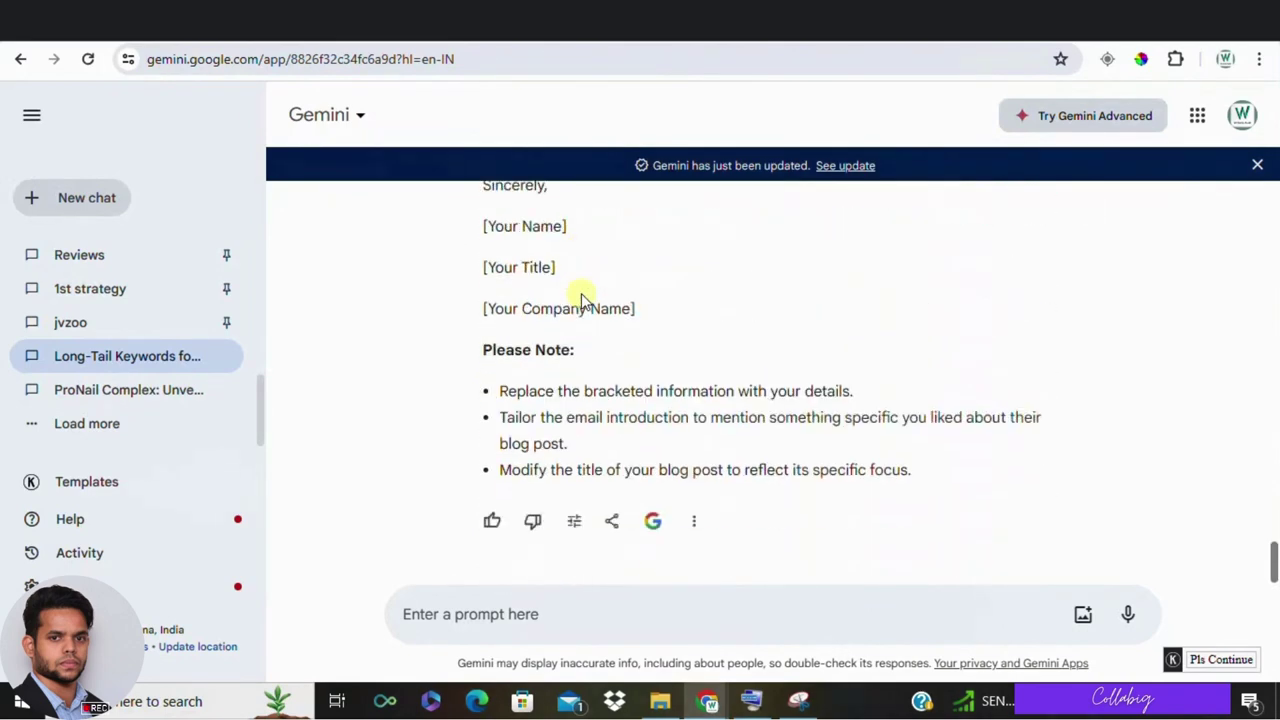
pyautogui.scroll(20, 583, 298)
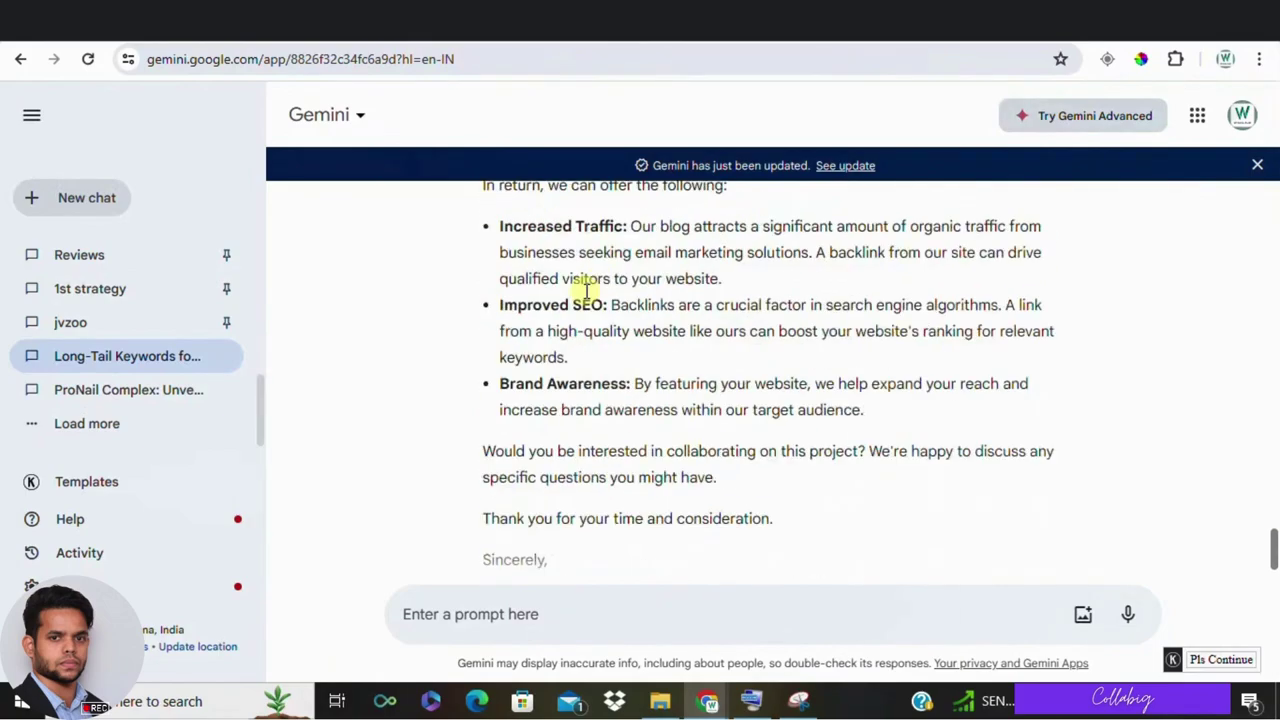
pyautogui.scroll(15, 585, 292)
pyautogui.scroll(15, 586, 292)
pyautogui.scroll(15, 588, 290)
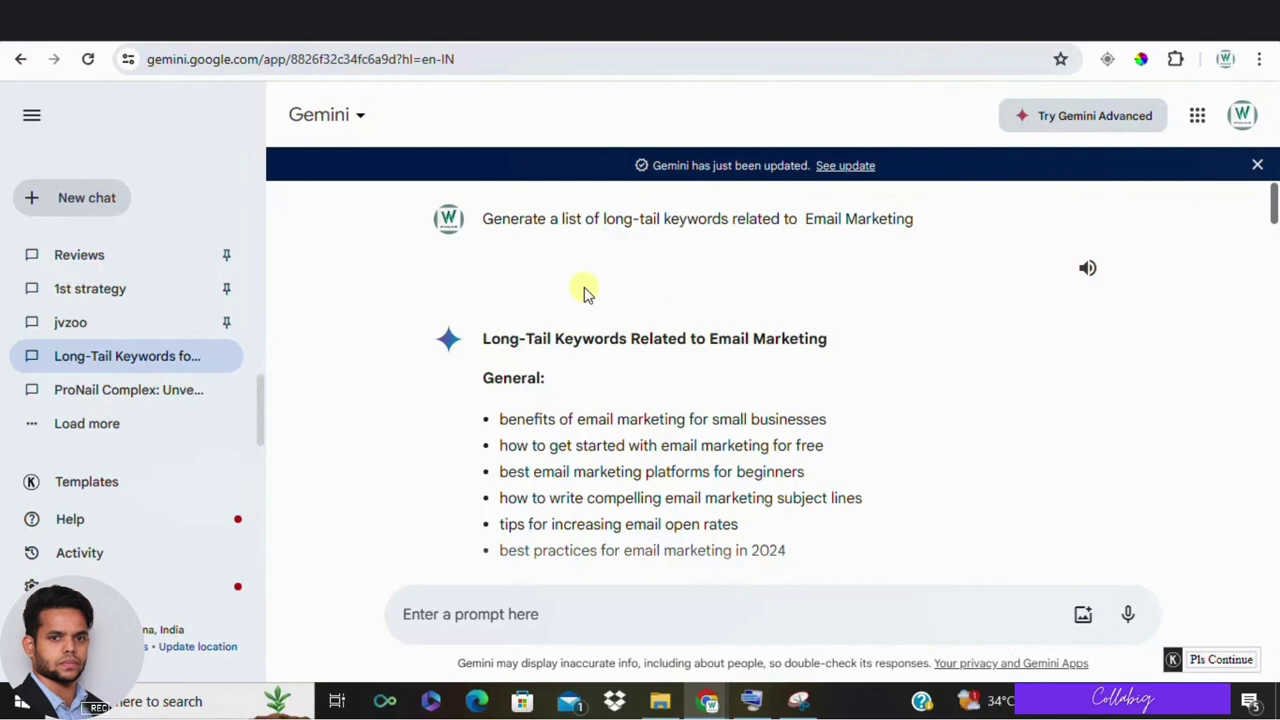
pyautogui.scroll(-6, 520, 360)
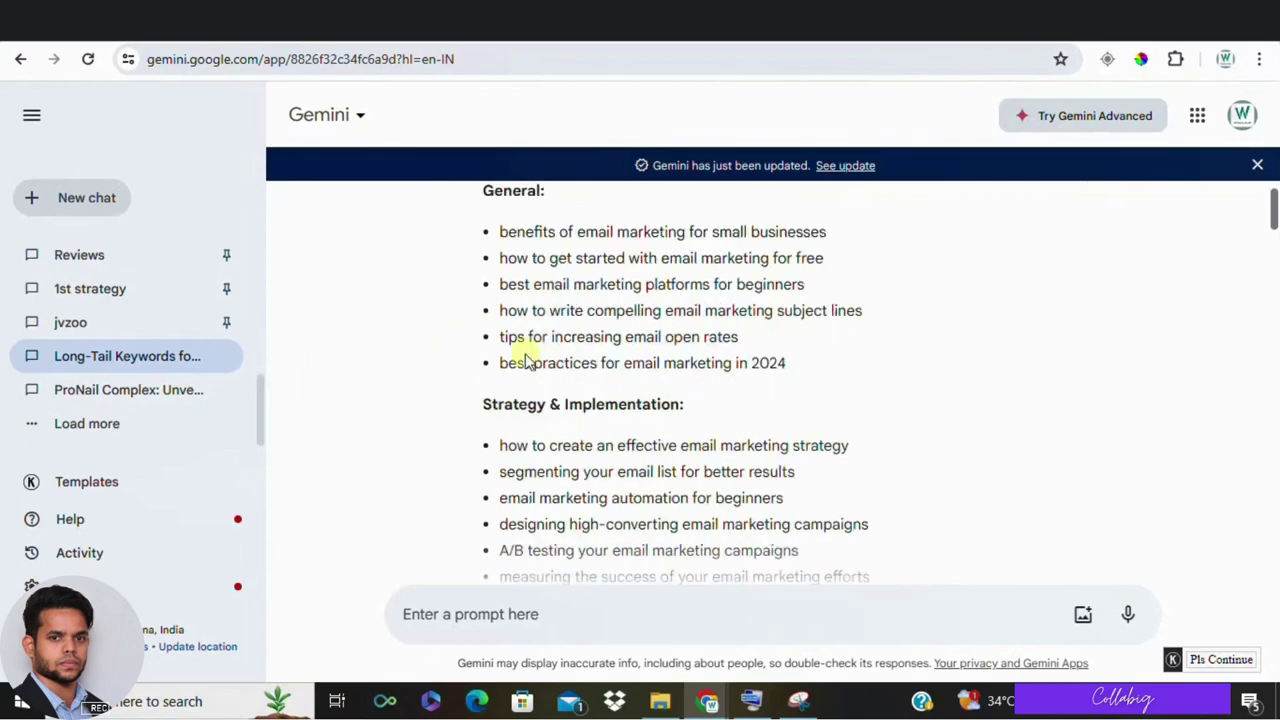
pyautogui.scroll(-15, 515, 360)
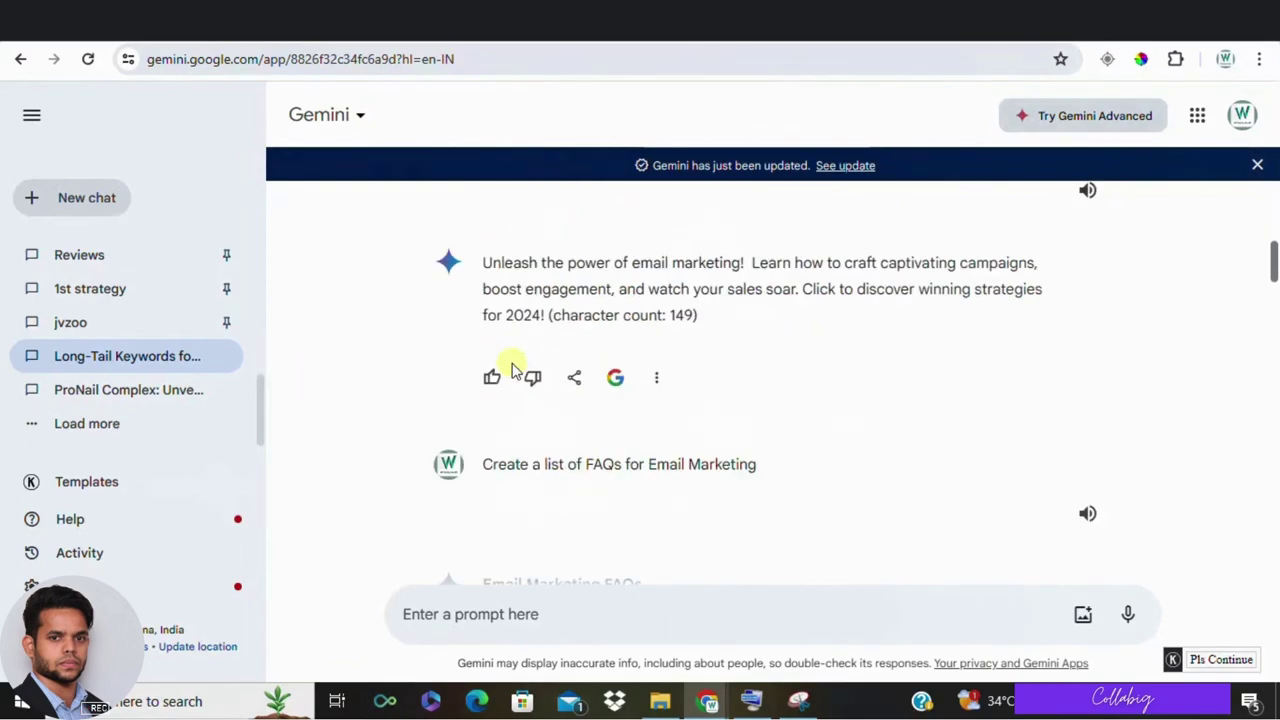
pyautogui.scroll(-15, 515, 370)
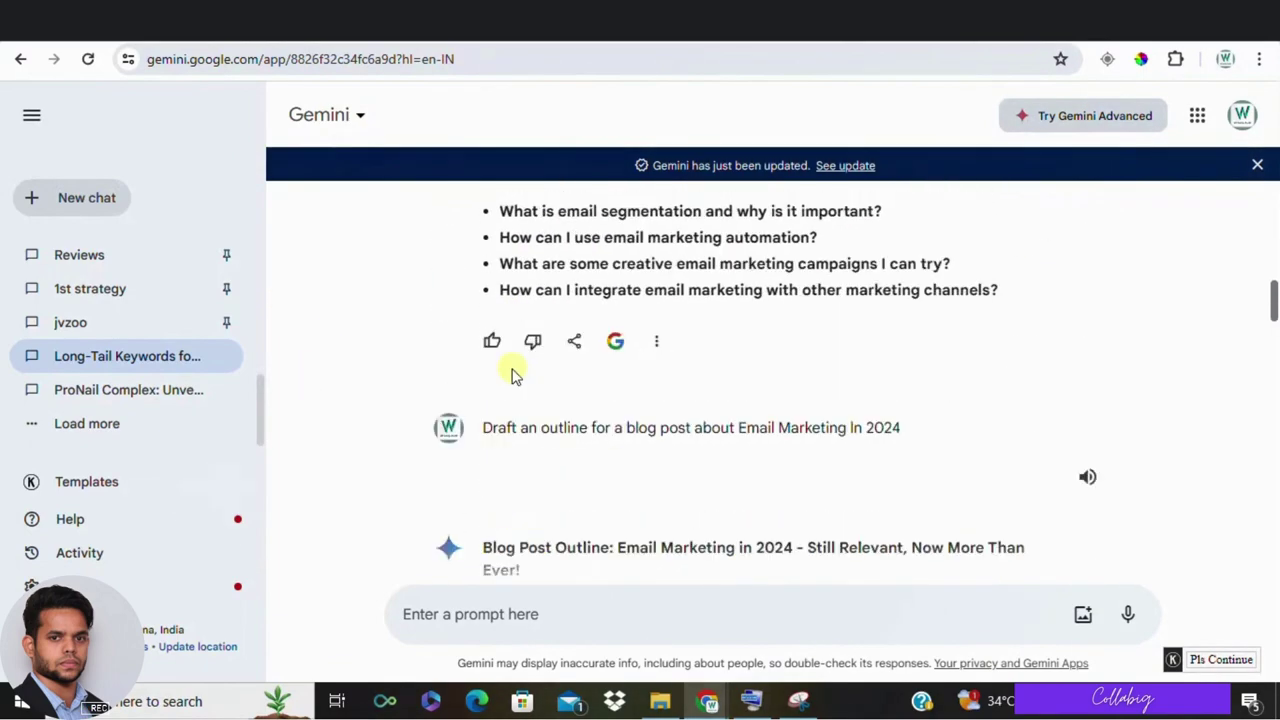
pyautogui.scroll(-15, 514, 378)
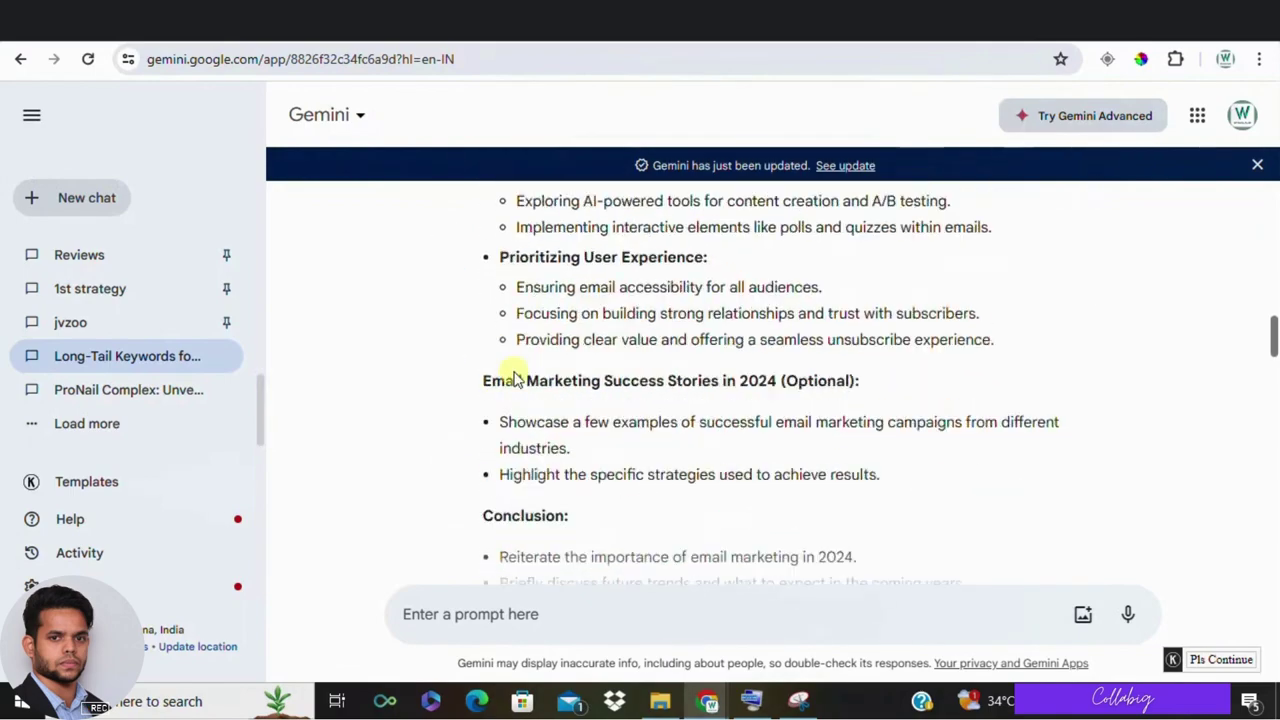
pyautogui.scroll(-12, 514, 378)
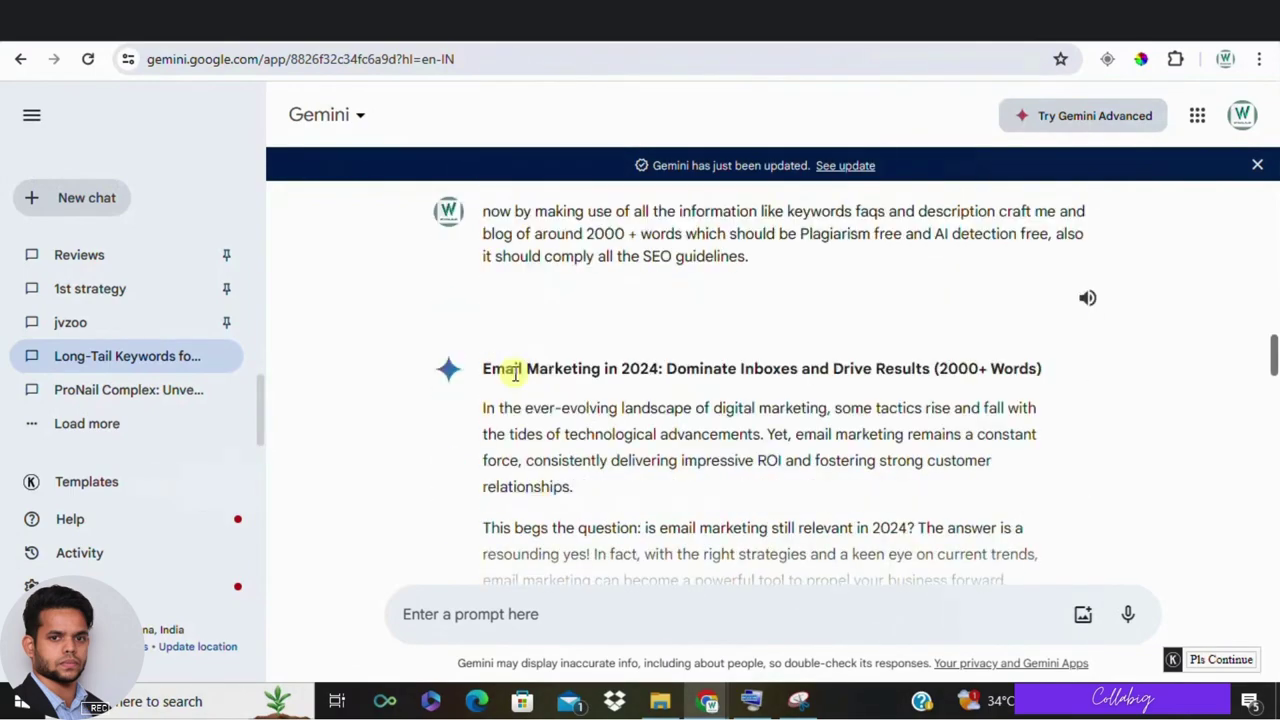
pyautogui.scroll(-6, 515, 377)
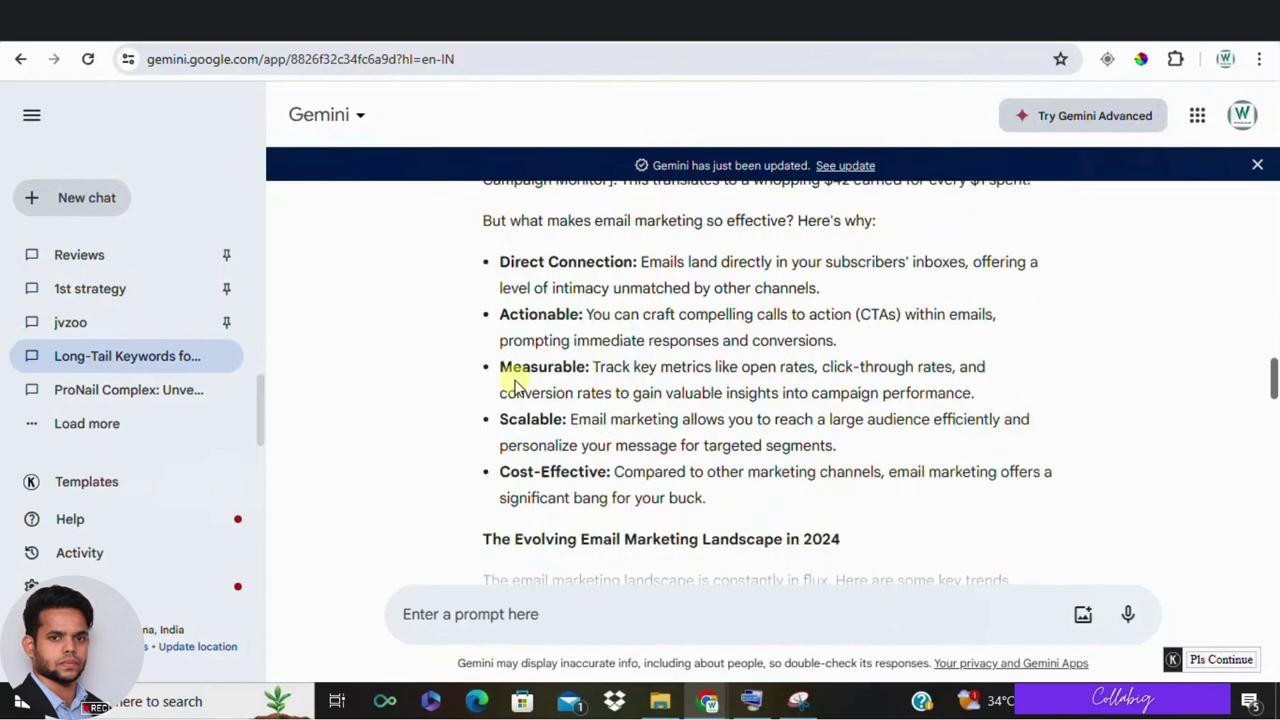
pyautogui.scroll(-10, 514, 380)
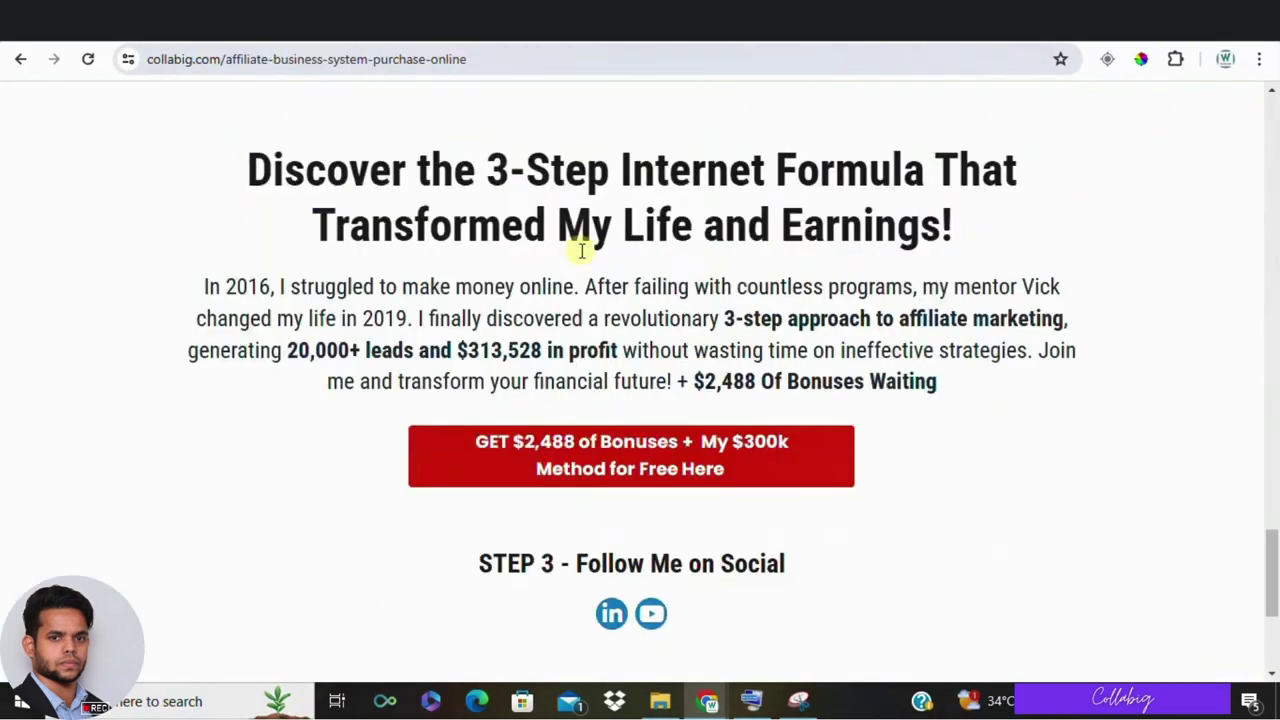
# Scroll up to the collabig.com 'STEP 1 - Watch Masterclass For Free' pitch.
pyautogui.scroll(15, 610, 434)
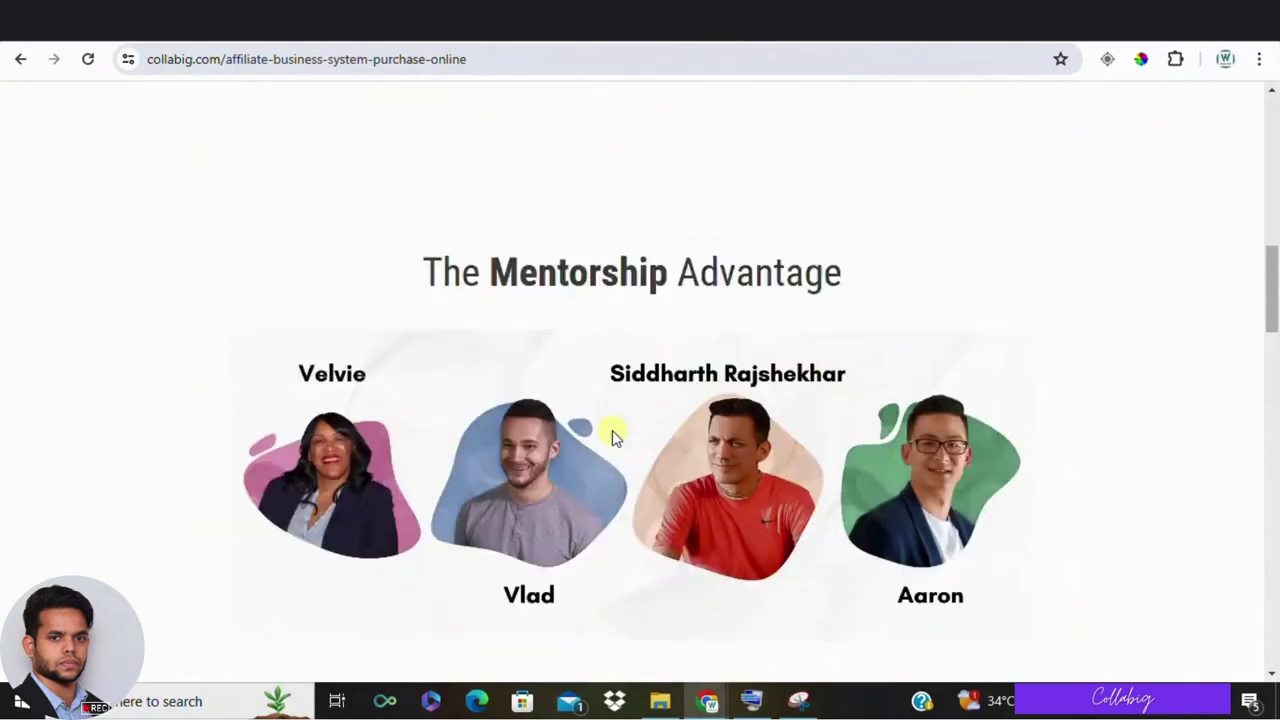
pyautogui.scroll(10, 611, 433)
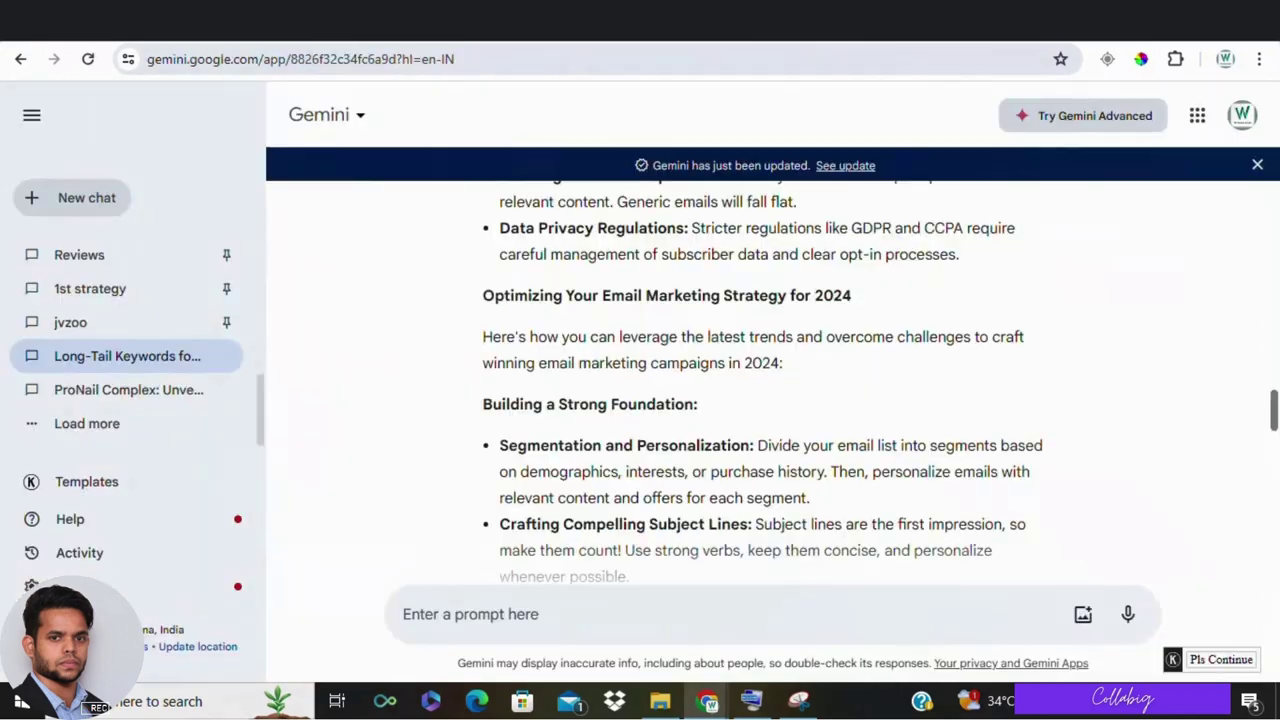
# Scroll the Gemini conversation up to the long-tail keywords prompt and its reply.
pyautogui.scroll(15, 609, 372)
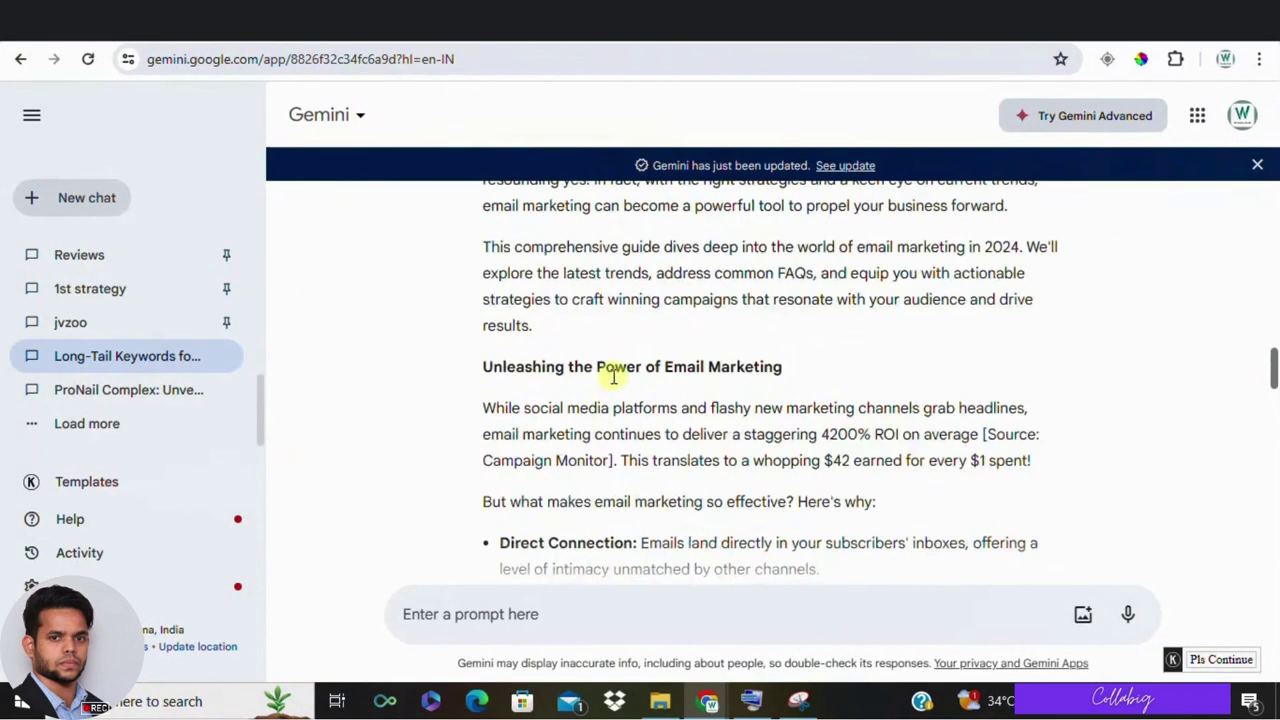
pyautogui.scroll(20, 609, 380)
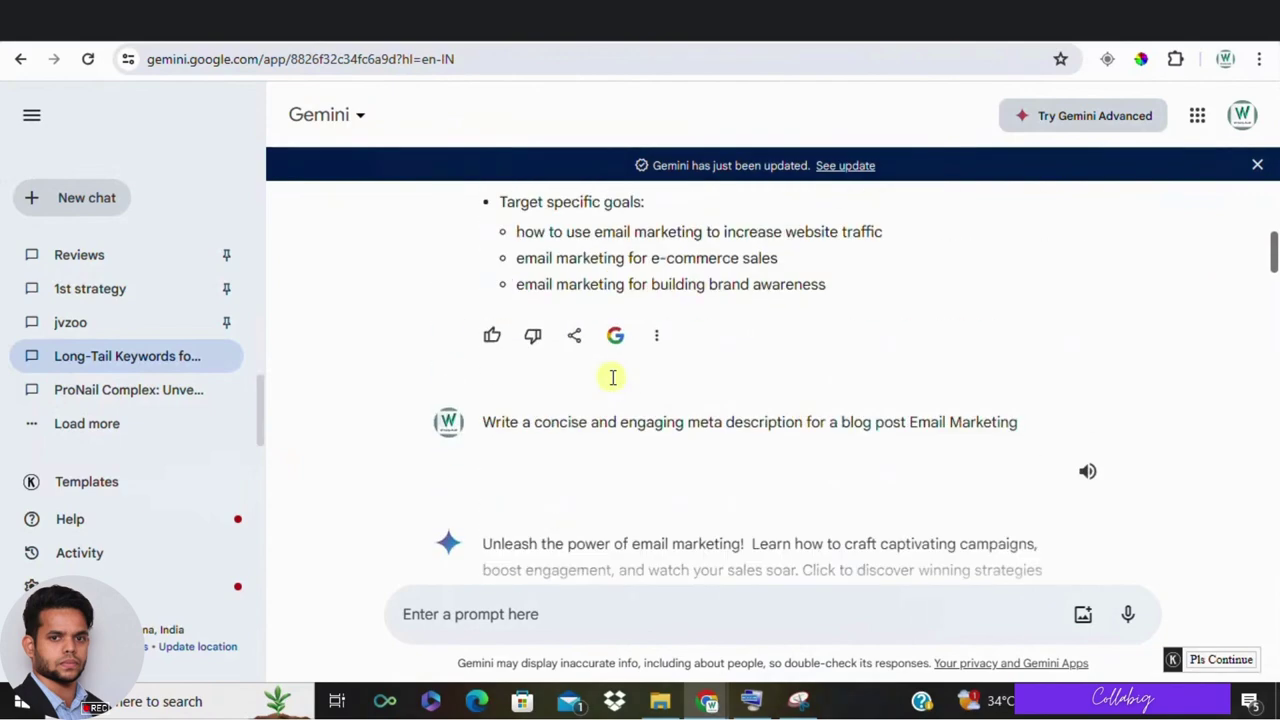
pyautogui.scroll(5, 609, 385)
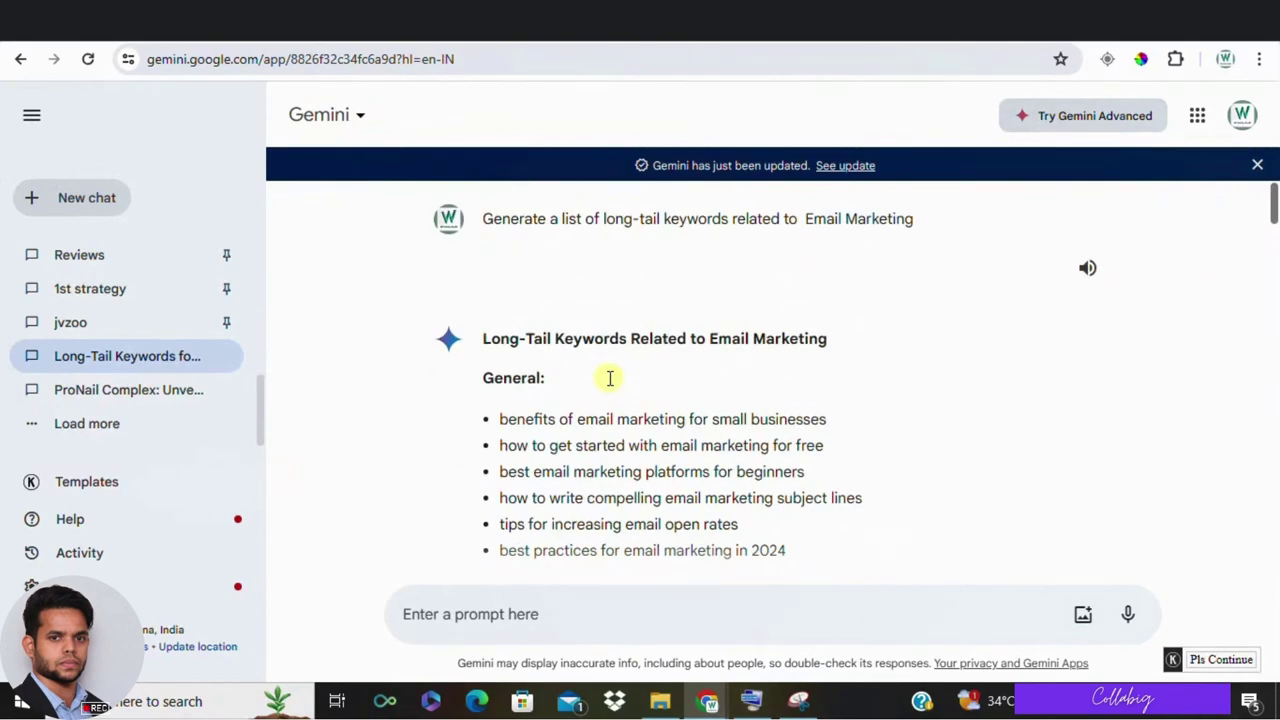